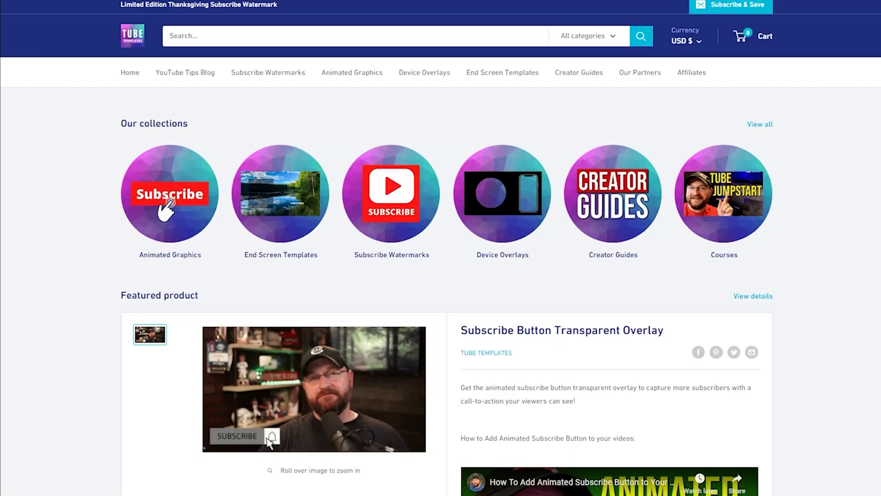
Step: Browse the Tube Templates home page from the collections through the featured Subscribe Button overlay to the featured collection
scroll(441, 248, "down", 1)
scroll(441, 248, "down", 2)
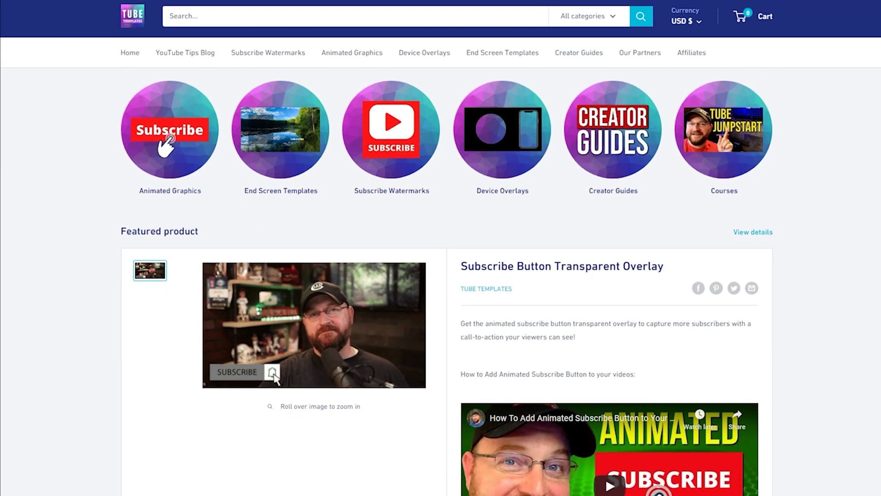
scroll(441, 248, "down", 3)
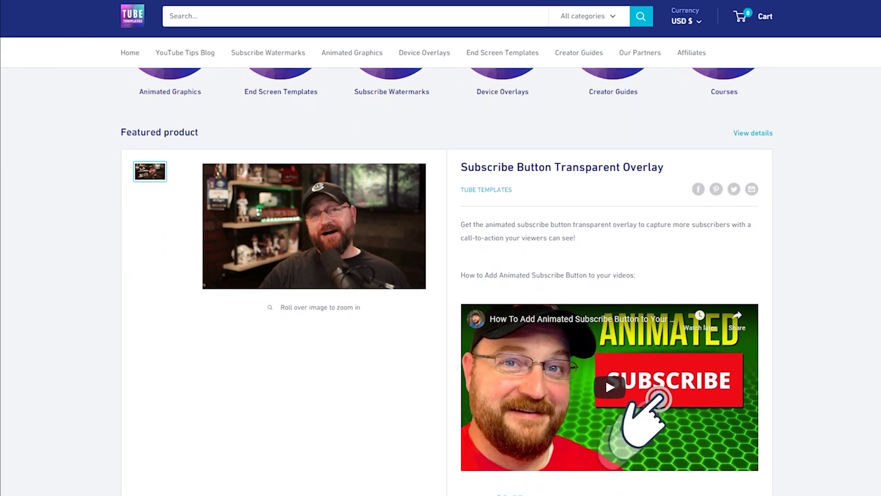
scroll(441, 248, "down", 3)
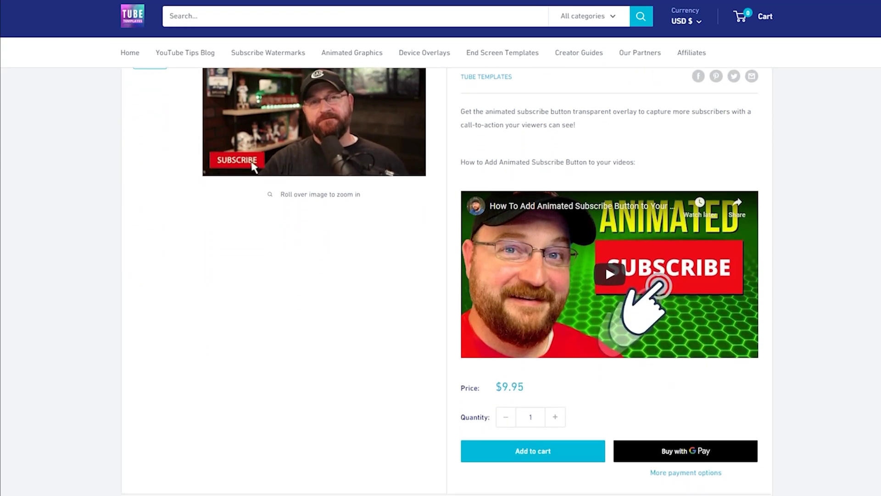
scroll(441, 247, "down", 3)
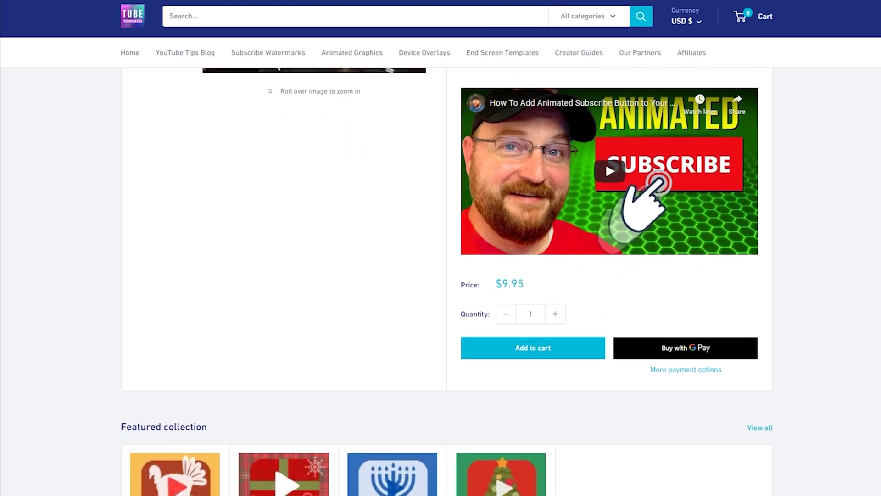
scroll(441, 248, "down", 2)
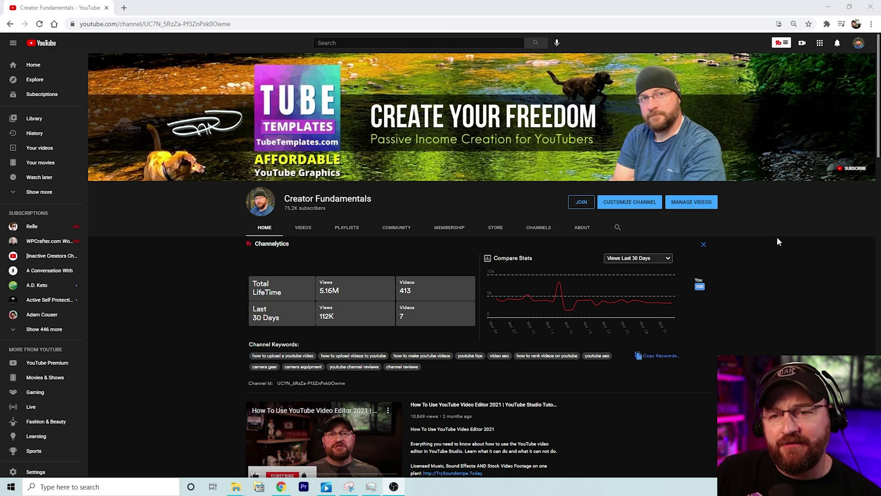
Step: Start a new YouTube video upload using the first POV Presentation MP4 file in the DOWNLOADS folder
left_click(802, 45)
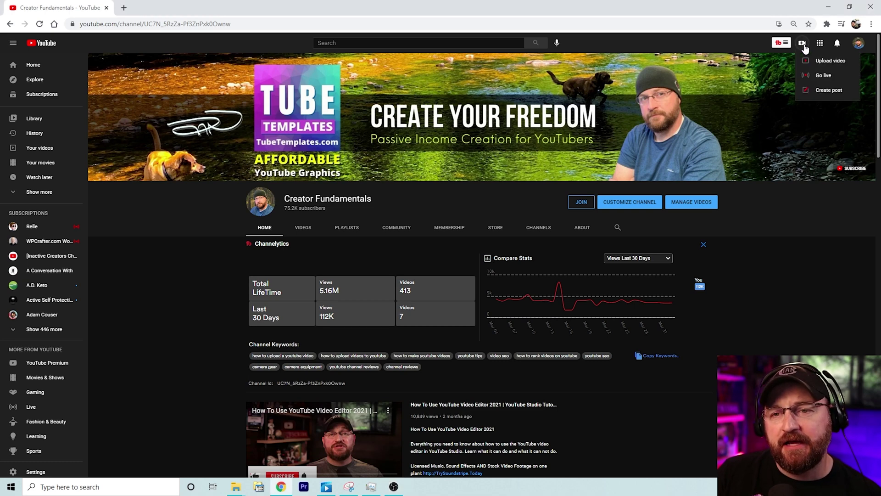
left_click(830, 61)
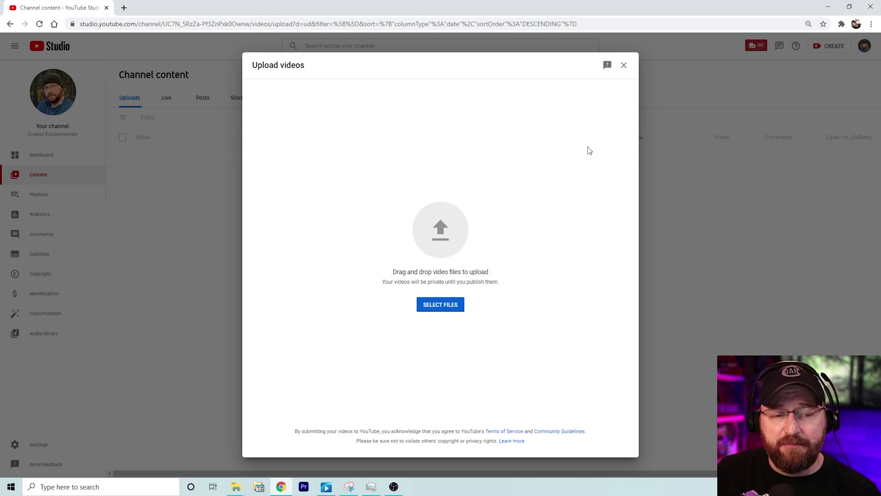
left_click(442, 307)
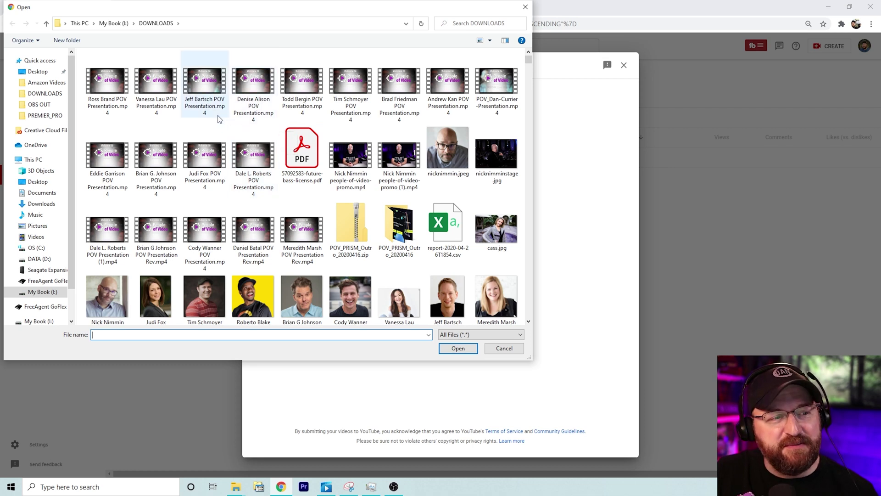
left_click(114, 88)
left_click(458, 348)
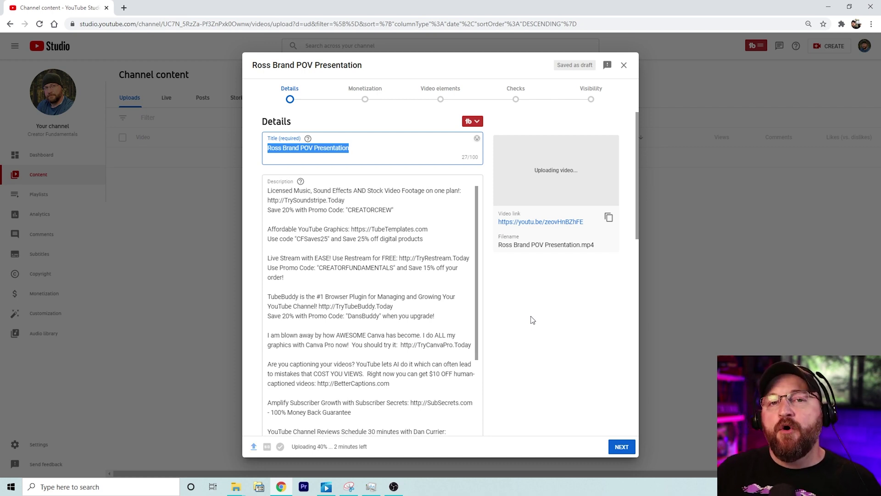
Step: View the TubeBuddy upload default and SEO Studio options for the video, and return to the title field
left_click(477, 122)
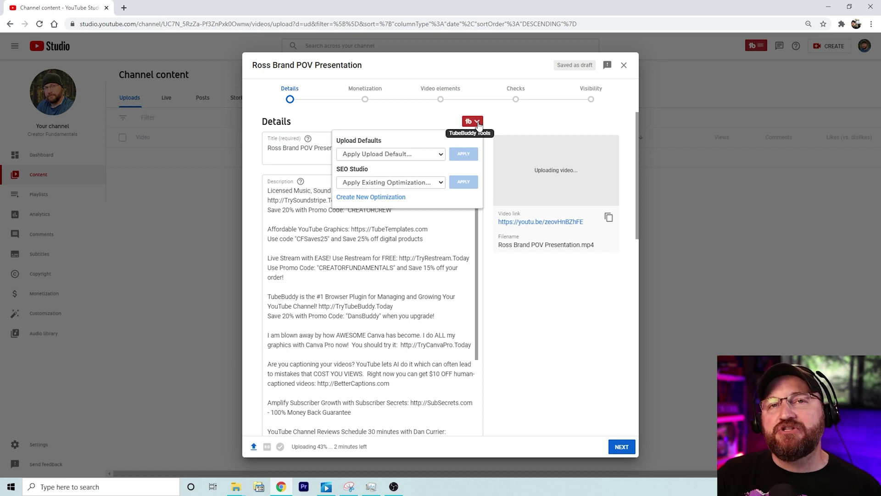
left_click(477, 122)
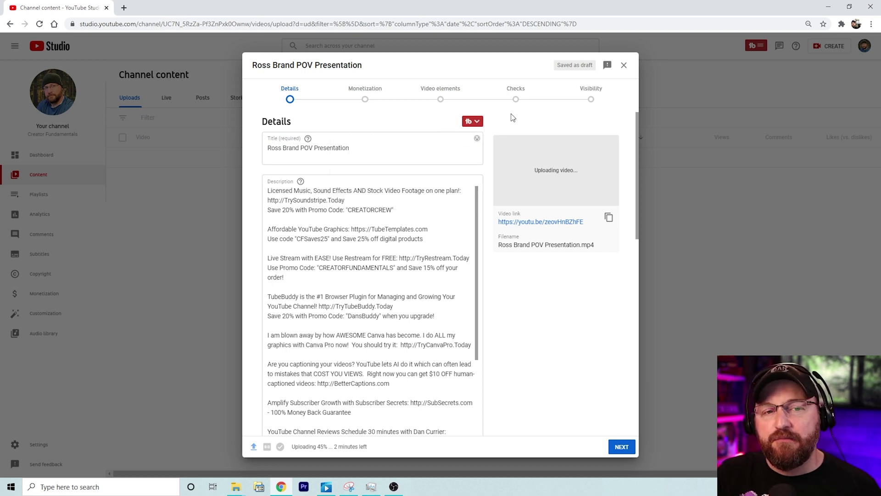
left_click(367, 148)
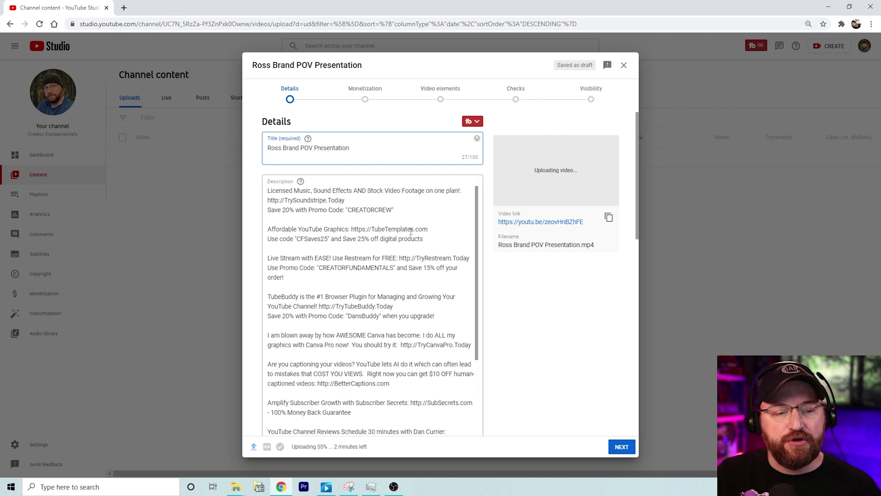
Step: Insert a blank line at the start of the video description and check the upload and processing status
left_click(269, 190)
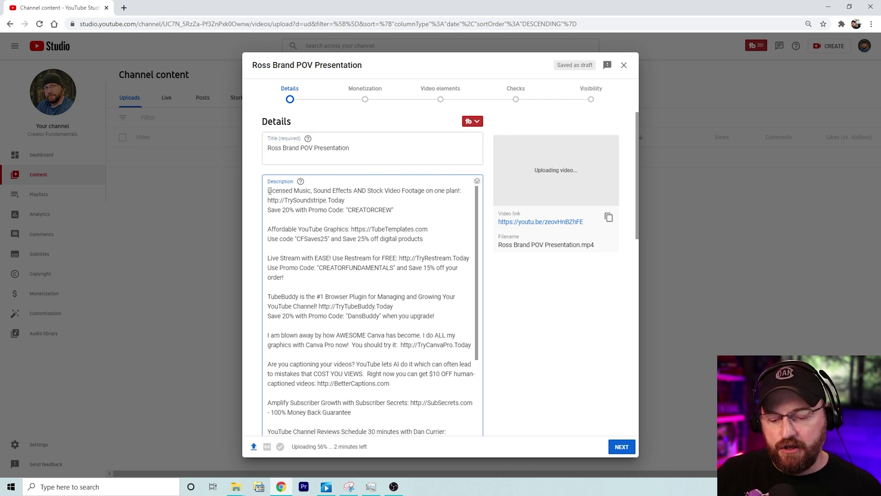
key("Return")
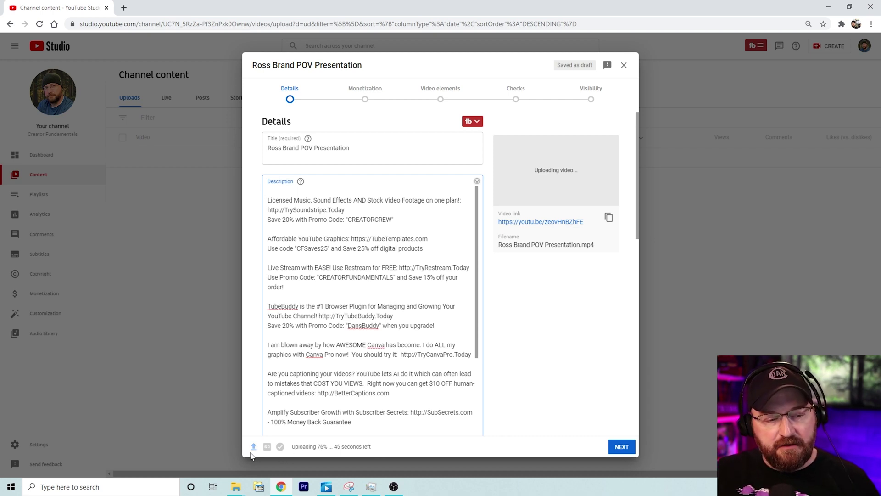
mouse_move(254, 449)
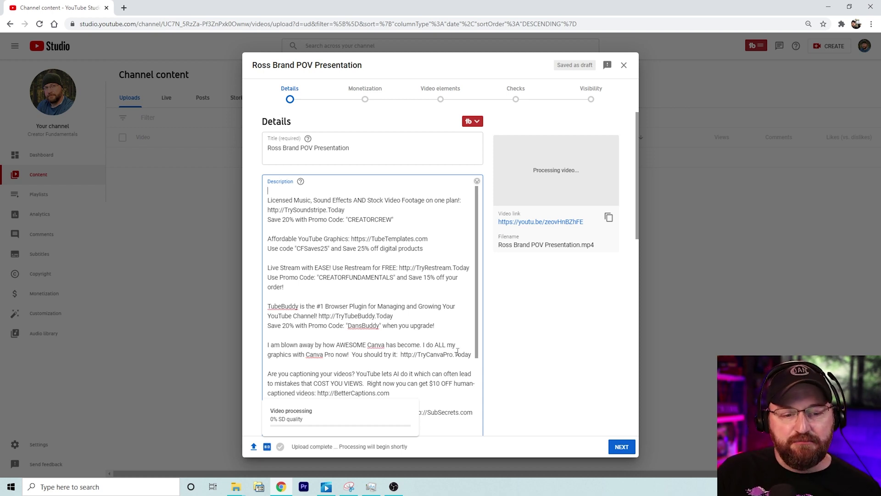
mouse_move(257, 452)
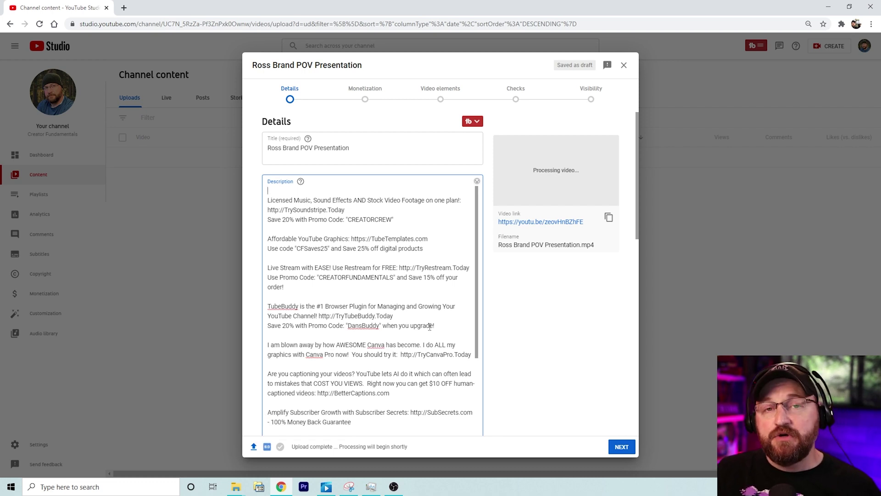
Step: Review the rest of the description and the thumbnail, playlist and audience settings, including the advanced age restriction options
scroll(429, 326, "down", 10)
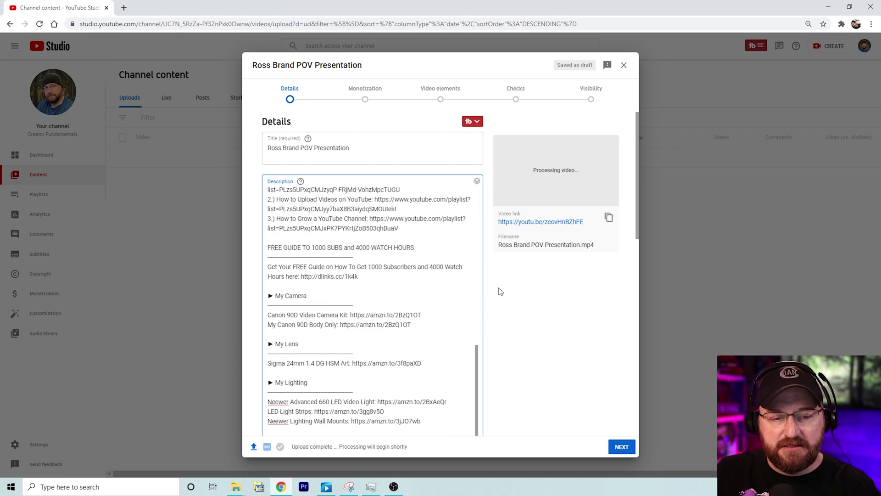
scroll(543, 305, "down", 10)
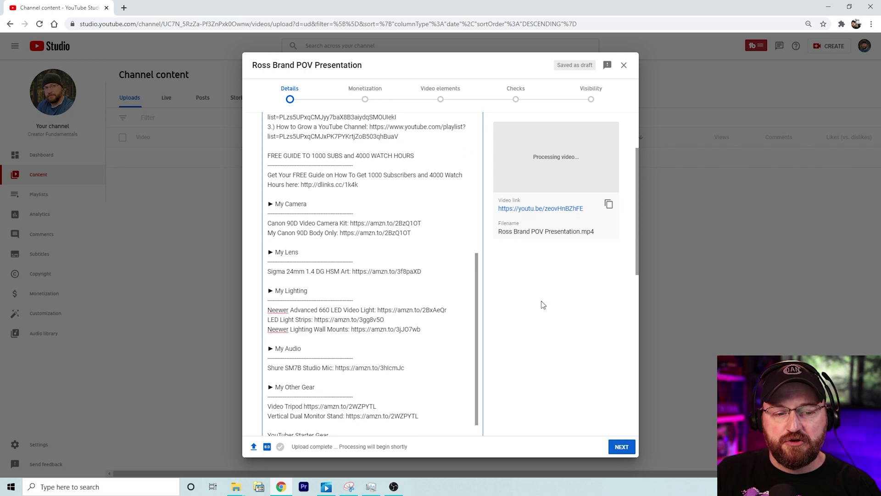
scroll(542, 305, "down", 2)
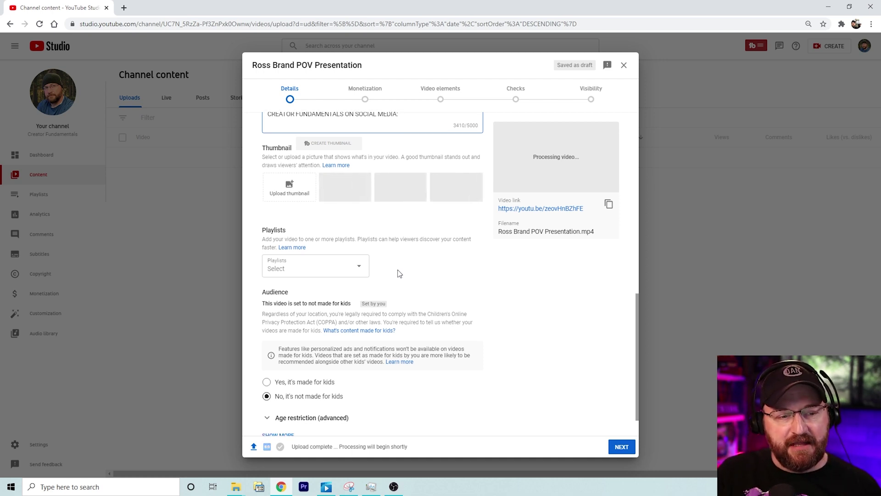
scroll(399, 276, "down", 1)
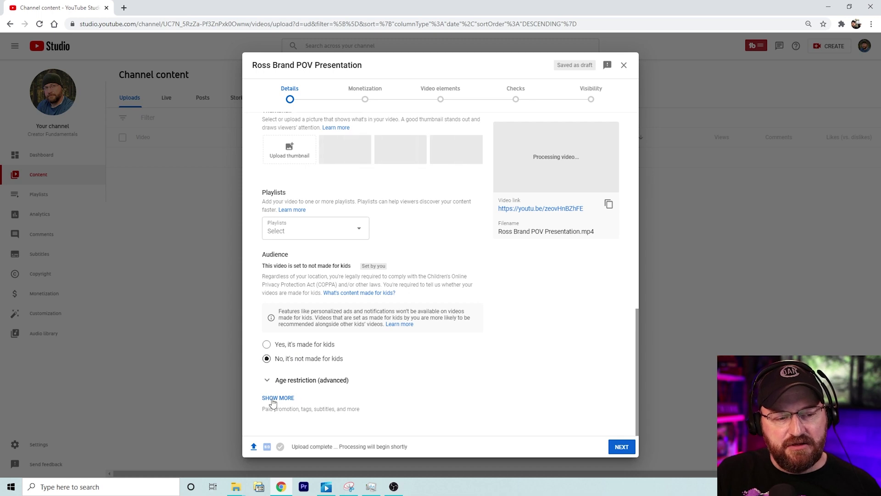
left_click(268, 380)
scroll(308, 370, "down", 2)
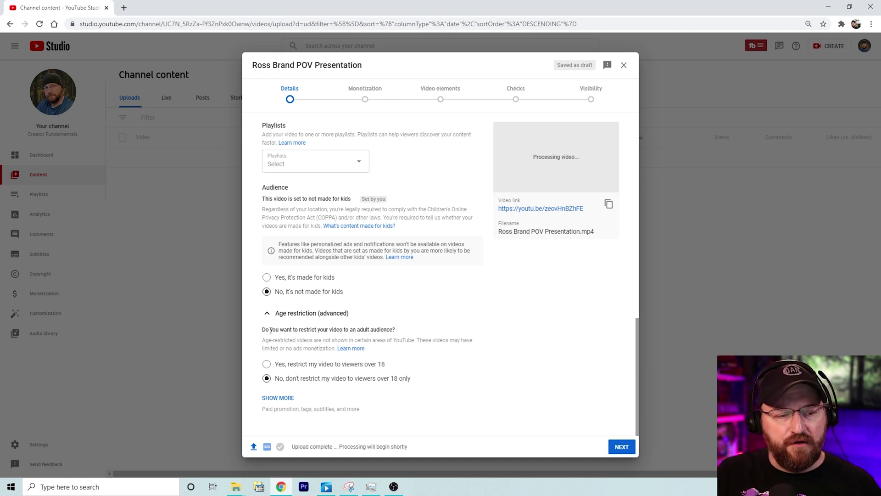
left_click(267, 316)
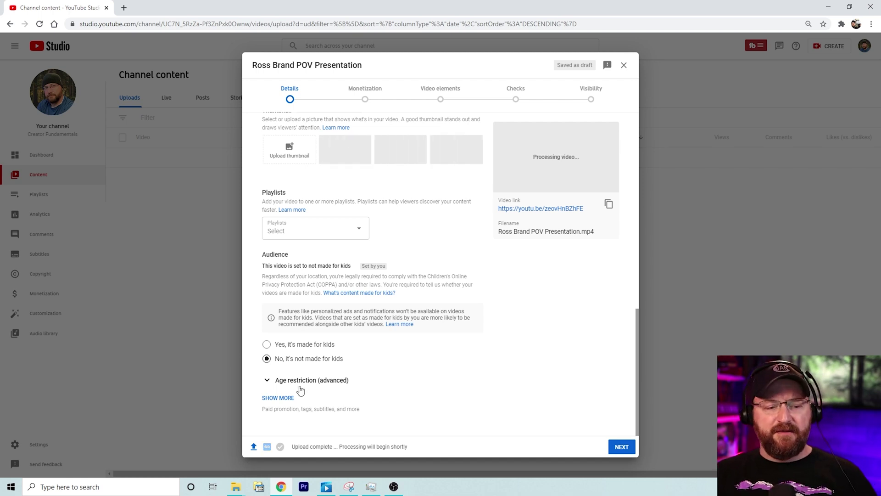
Step: Reveal the additional video details and mark the video as containing paid promotion
left_click(280, 398)
scroll(399, 378, "down", 1)
scroll(406, 376, "down", 3)
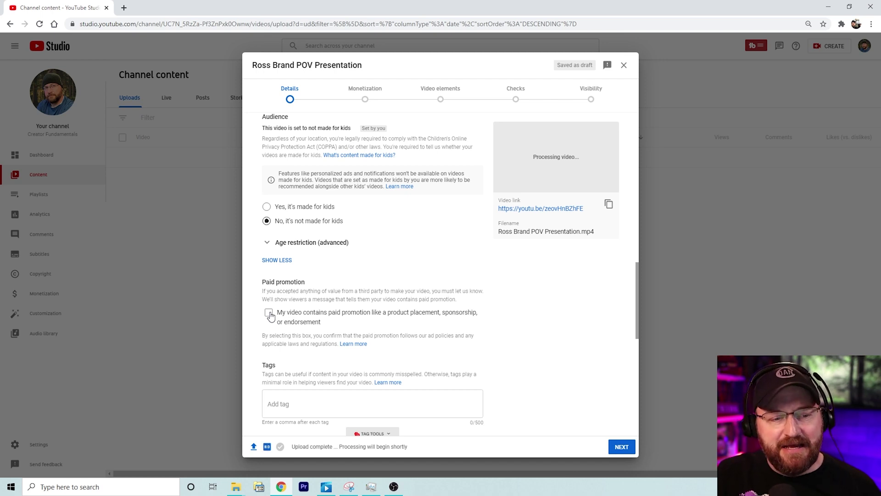
left_click(269, 313)
Step: Review the tags, language, captions, recording date and distribution settings, and view the available license types
scroll(408, 320, "down", 3)
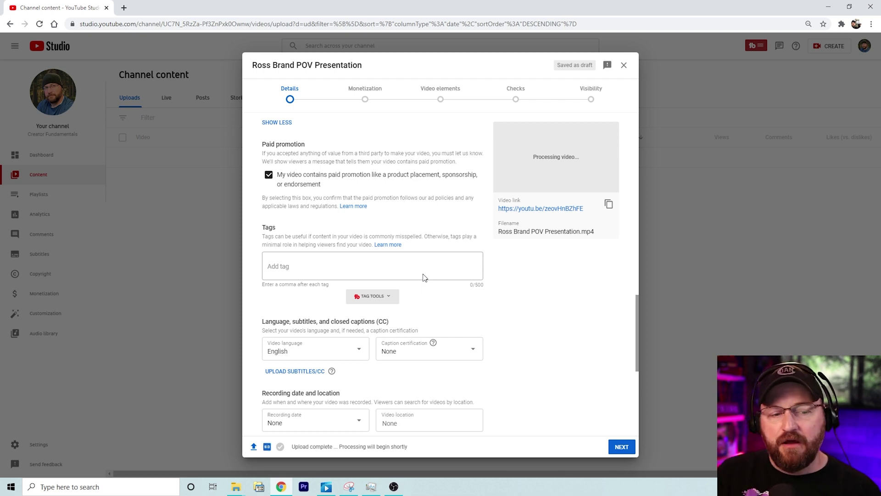
scroll(423, 277, "down", 2)
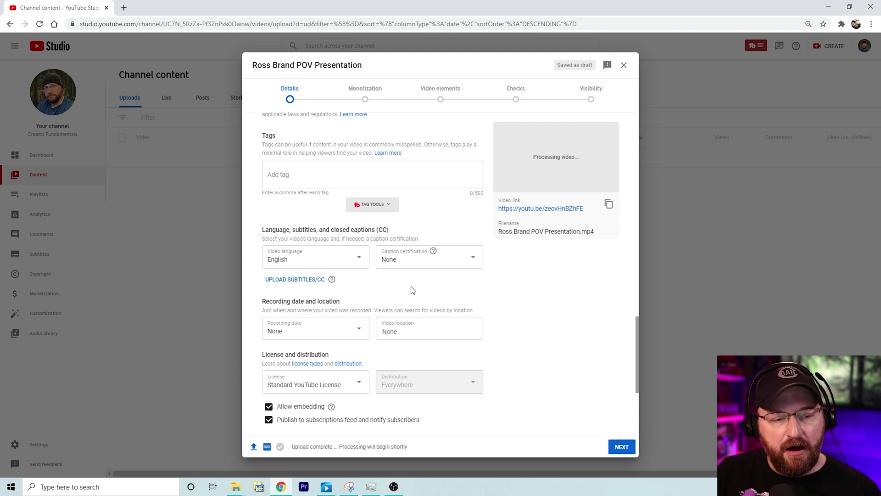
scroll(407, 290, "down", 1)
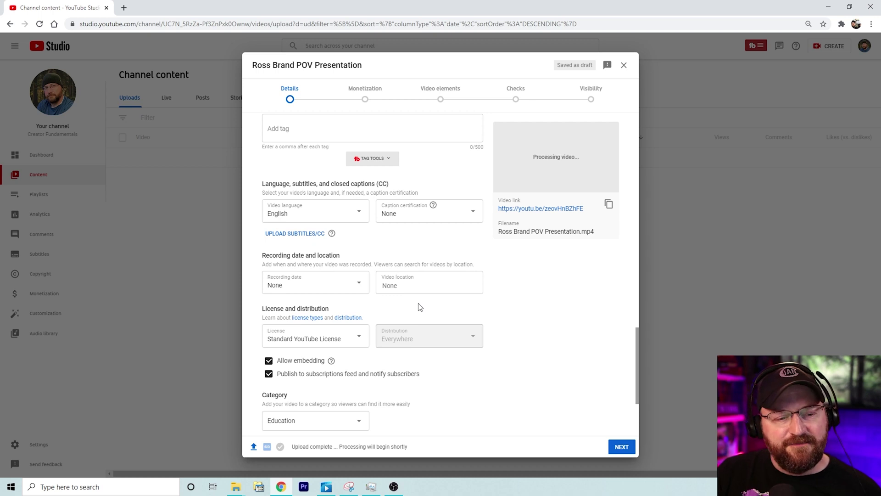
scroll(404, 303, "down", 1)
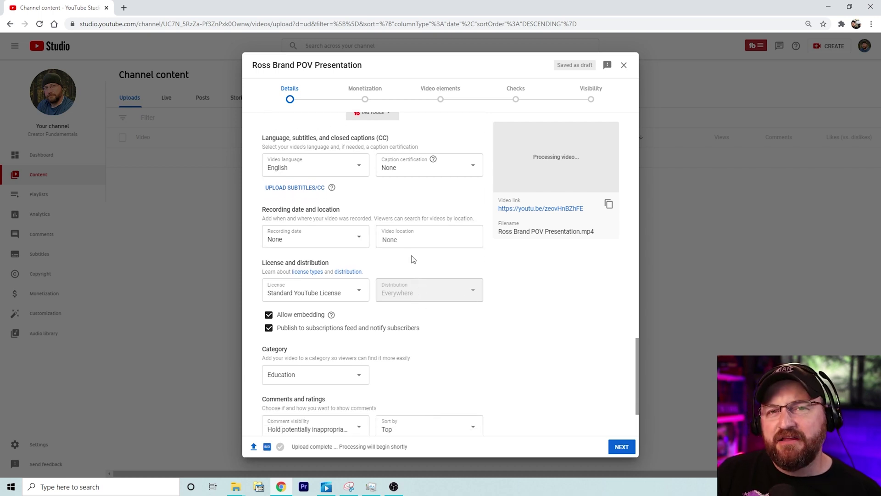
scroll(411, 258, "down", 1)
left_click(342, 245)
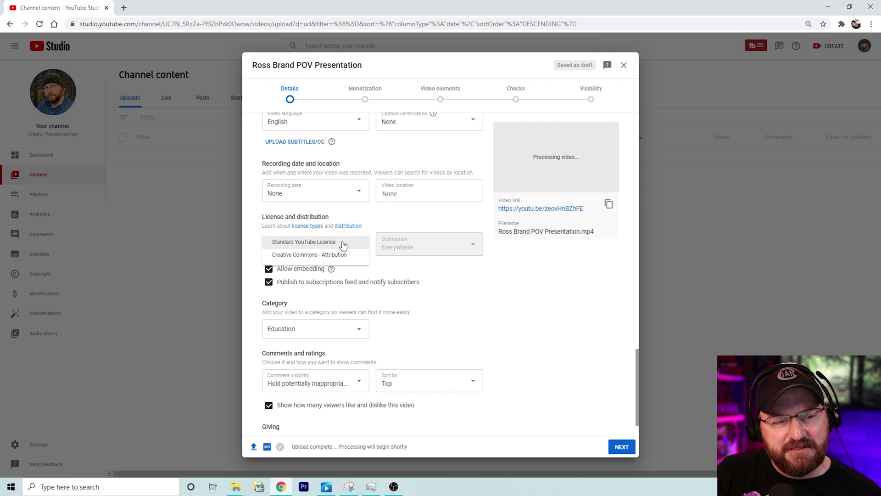
left_click(425, 268)
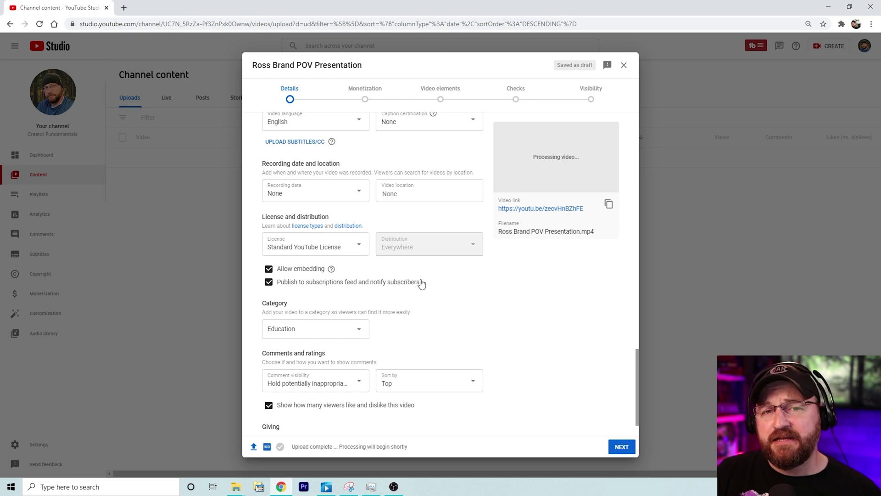
Step: Set the video category to Education and comment visibility to Hold potentially inappropriate comments for review
scroll(421, 283, "down", 1)
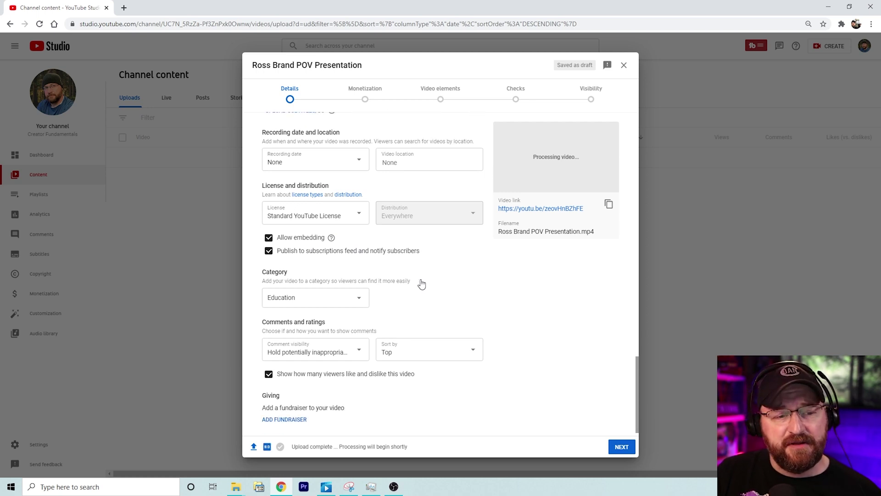
left_click(358, 284)
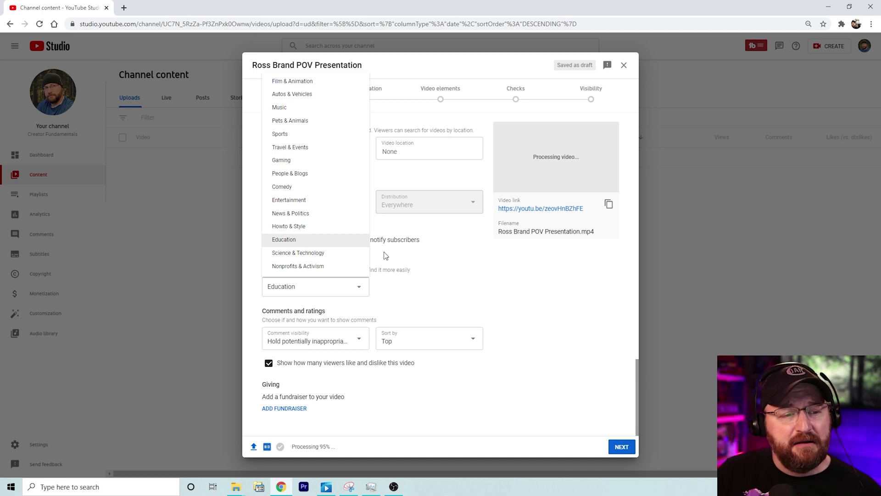
left_click(338, 244)
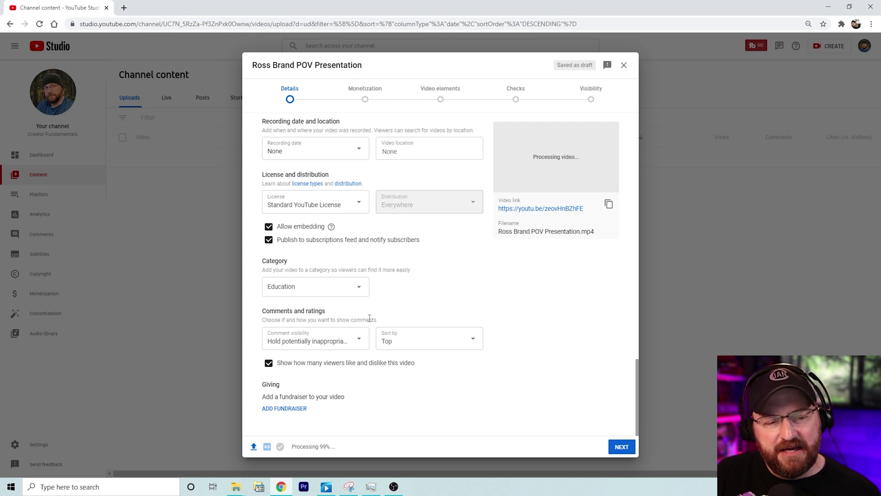
left_click(341, 340)
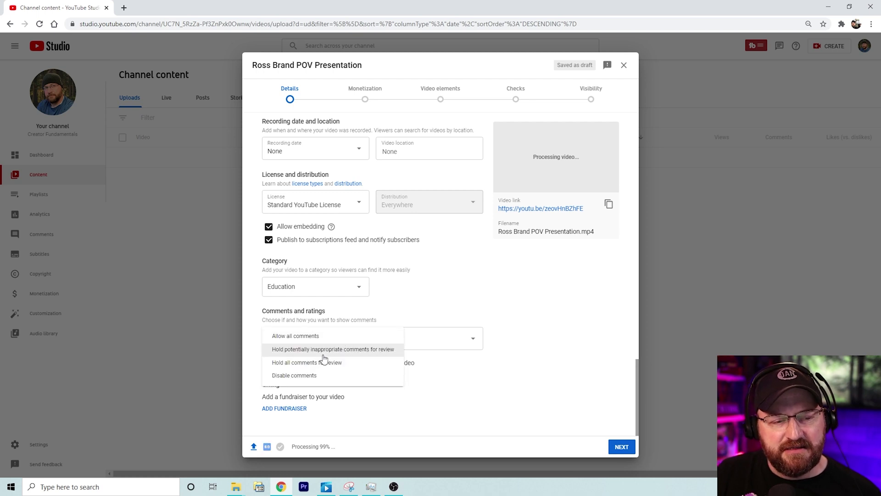
left_click(329, 350)
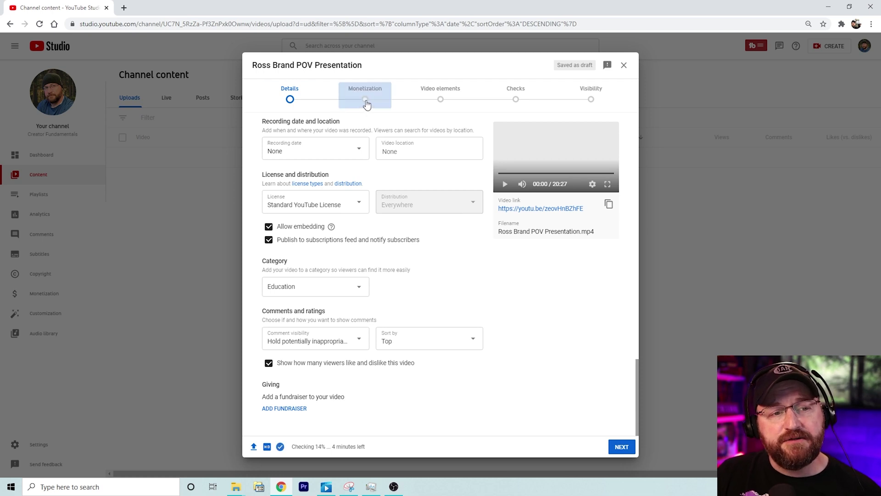
Step: Proceed to the monetization settings and turn monetization on for the video
left_click(622, 447)
left_click(393, 168)
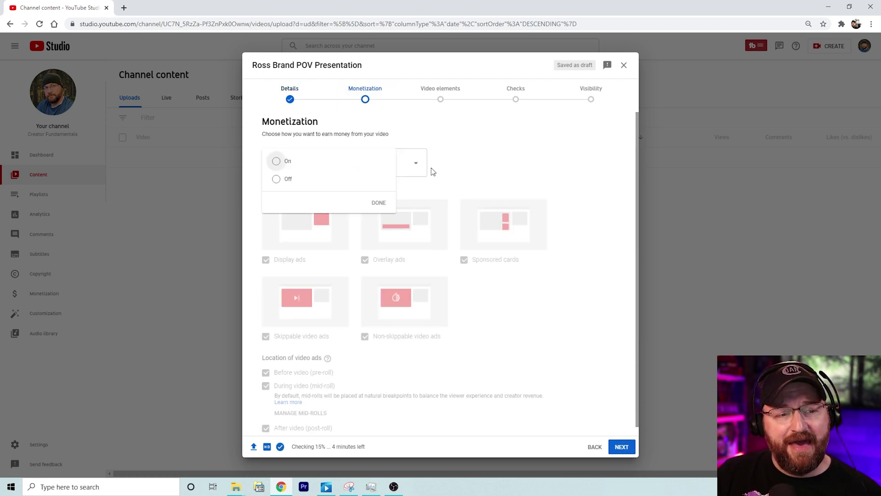
left_click(276, 161)
left_click(378, 203)
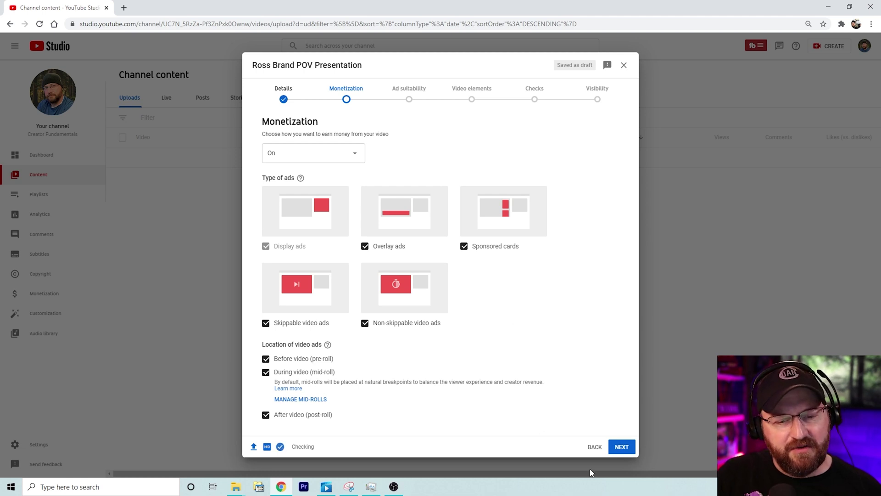
Step: Examine the ad suitability questionnaire's categories, including the answer options for inappropriate language and adult content
left_click(622, 447)
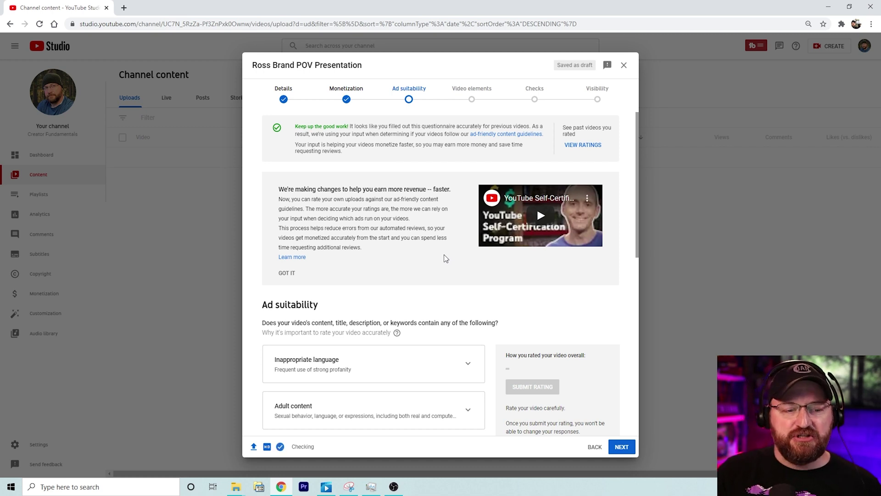
scroll(388, 244, "down", 3)
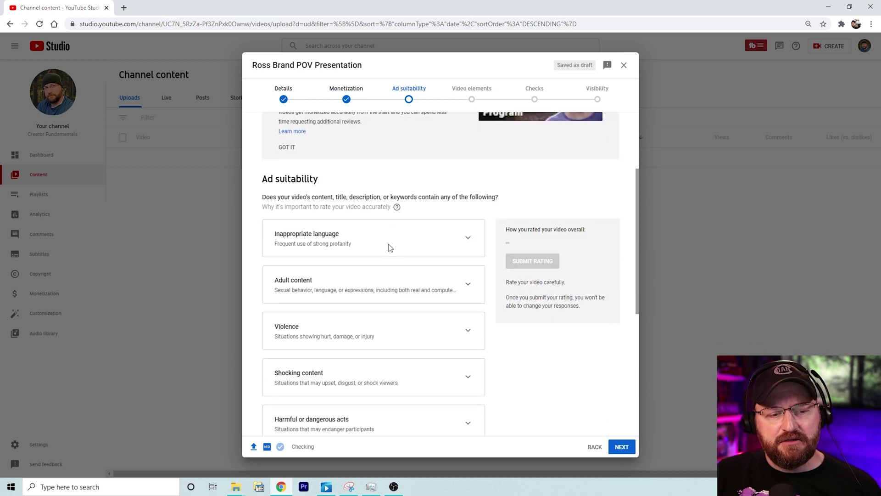
scroll(409, 229, "up", 2)
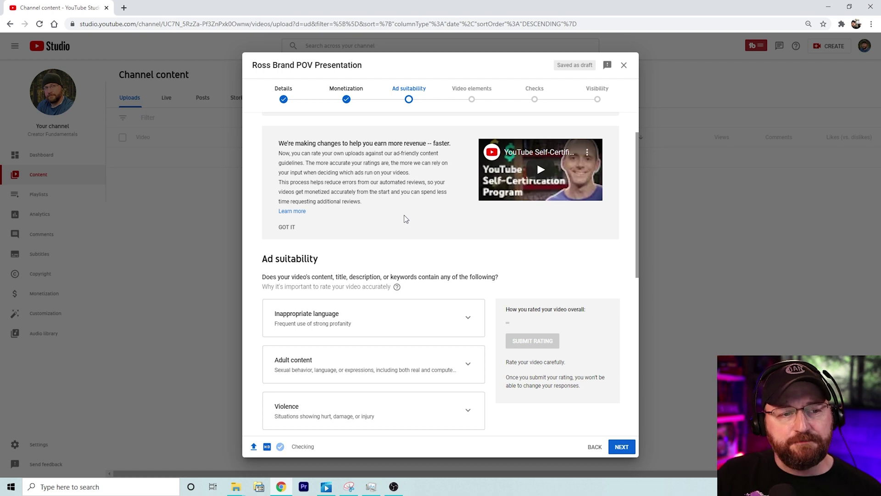
scroll(404, 214, "up", 1)
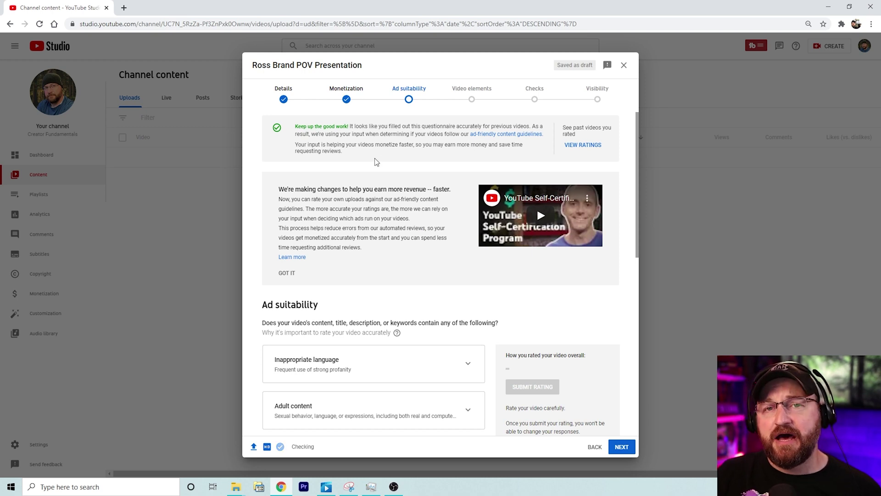
scroll(375, 161, "down", 3)
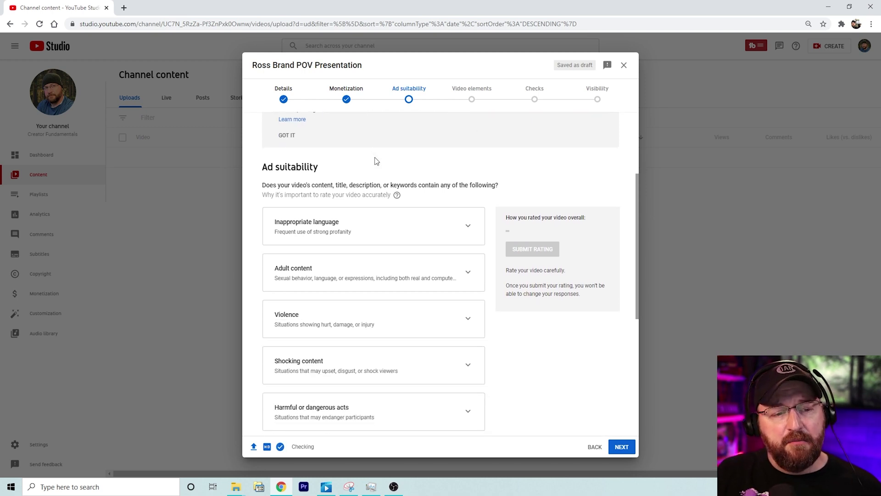
scroll(380, 165, "down", 1)
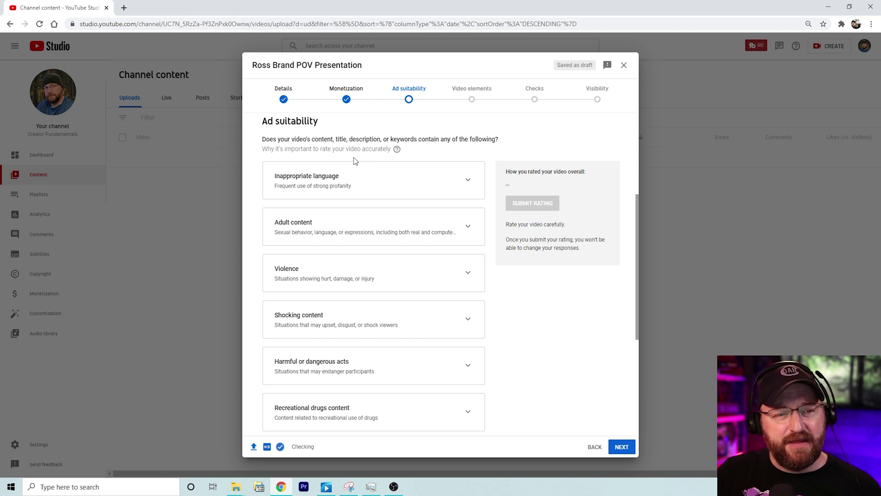
left_click(426, 188)
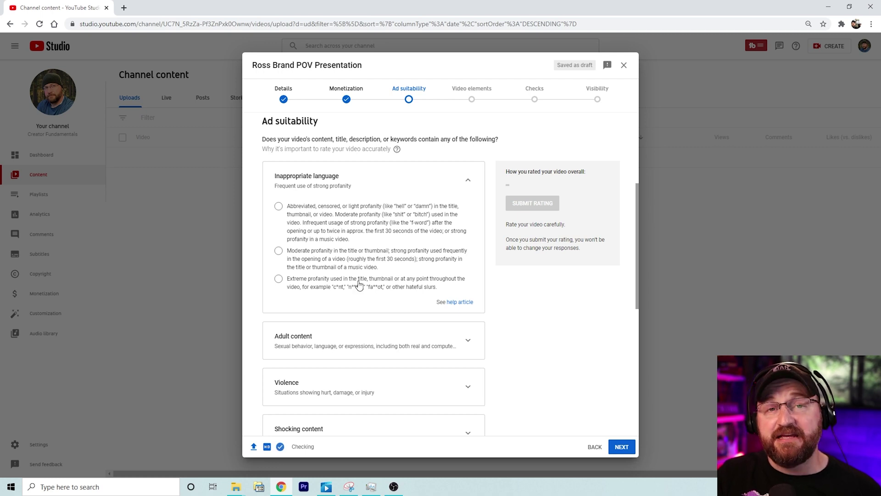
left_click(468, 178)
scroll(444, 183, "down", 1)
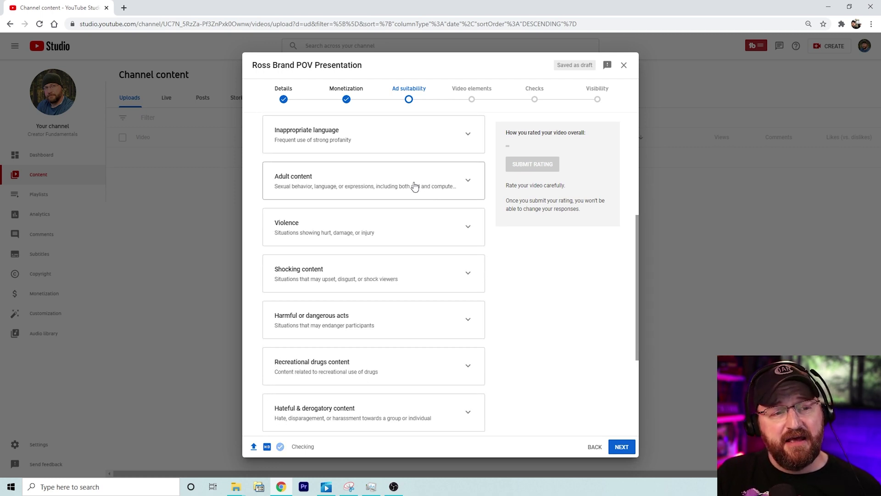
left_click(415, 186)
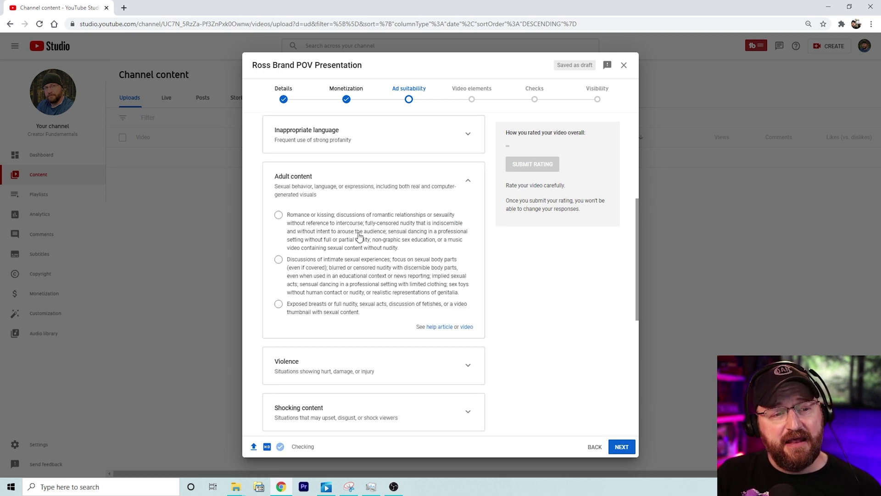
left_click(470, 184)
scroll(348, 273, "down", 1)
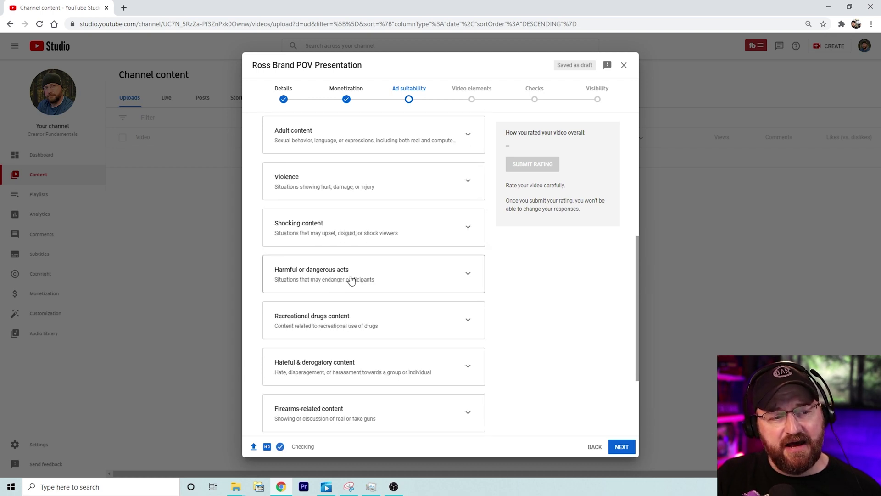
scroll(386, 283, "down", 1)
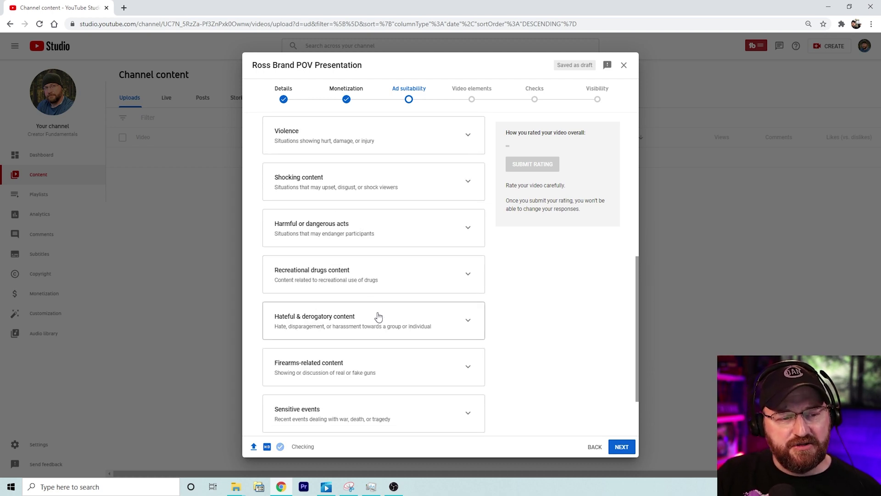
Step: Declare that the video contains none of the listed sensitive content and submit the ad suitability rating
scroll(399, 311, "down", 2)
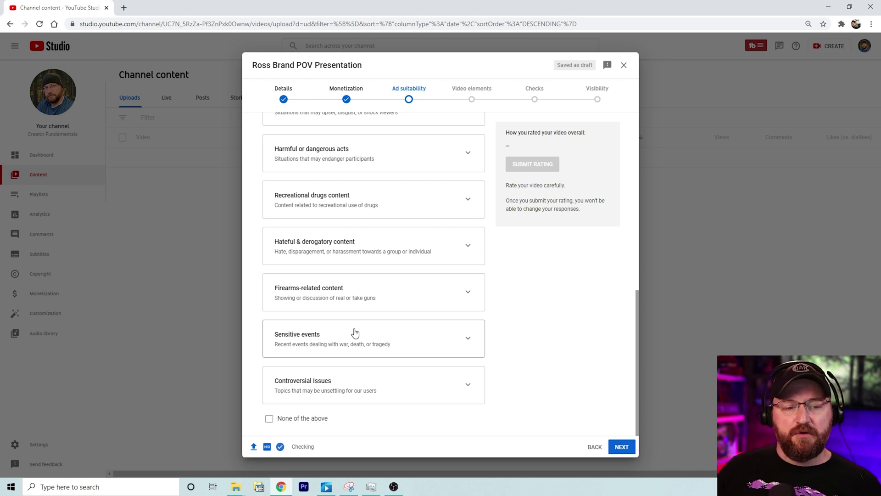
left_click(269, 419)
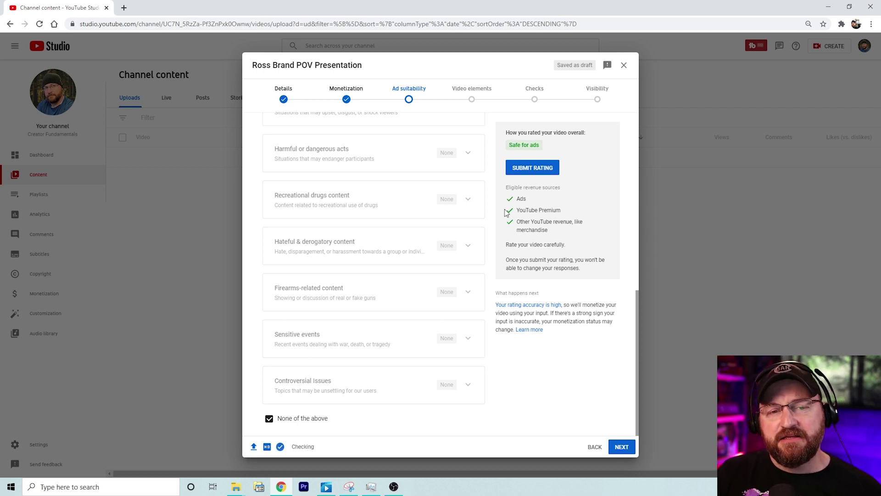
left_click(534, 167)
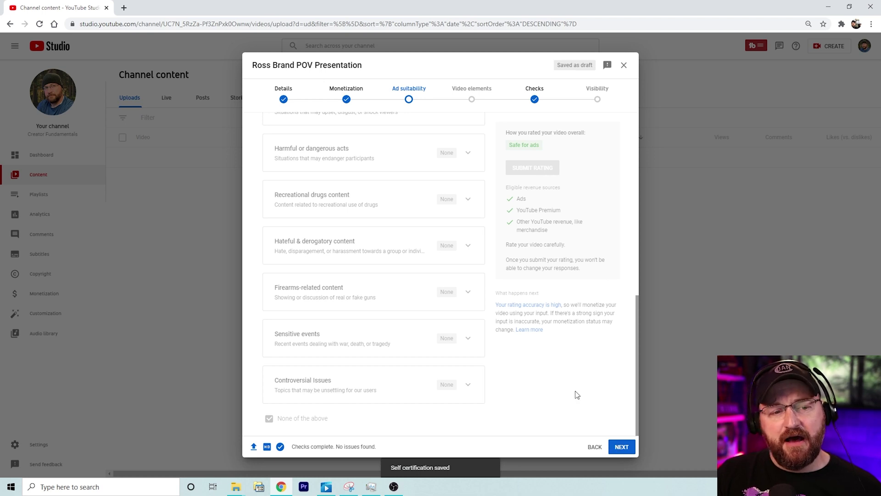
Step: Review the submitted ad suitability questionnaire, its overall rating and the eligible revenue sources
scroll(573, 363, "up", 5)
scroll(572, 363, "up", 3)
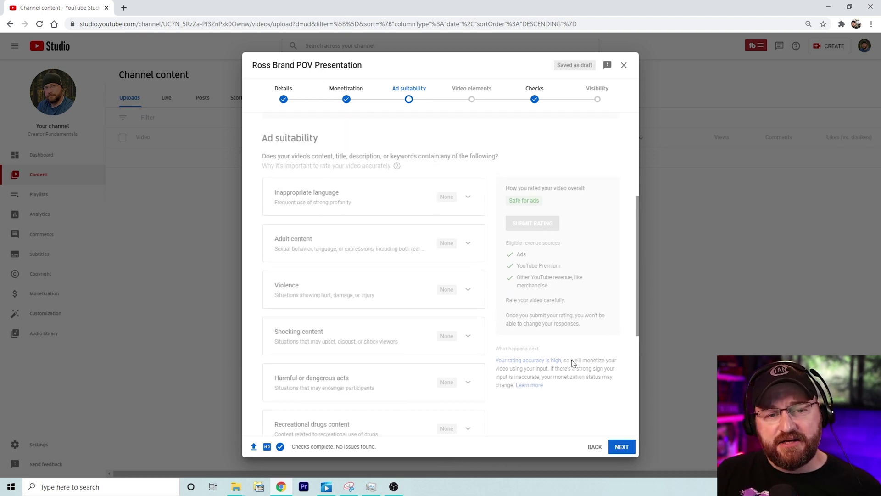
scroll(573, 364, "up", 1)
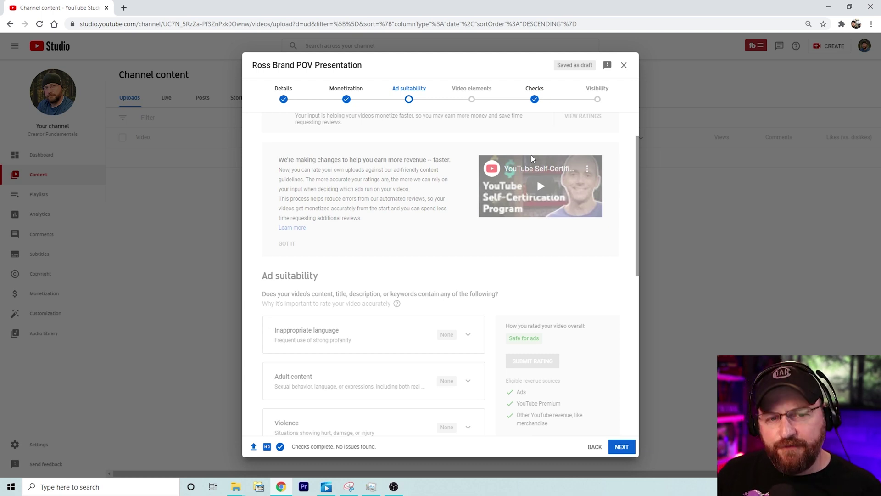
scroll(530, 155, "down", 3)
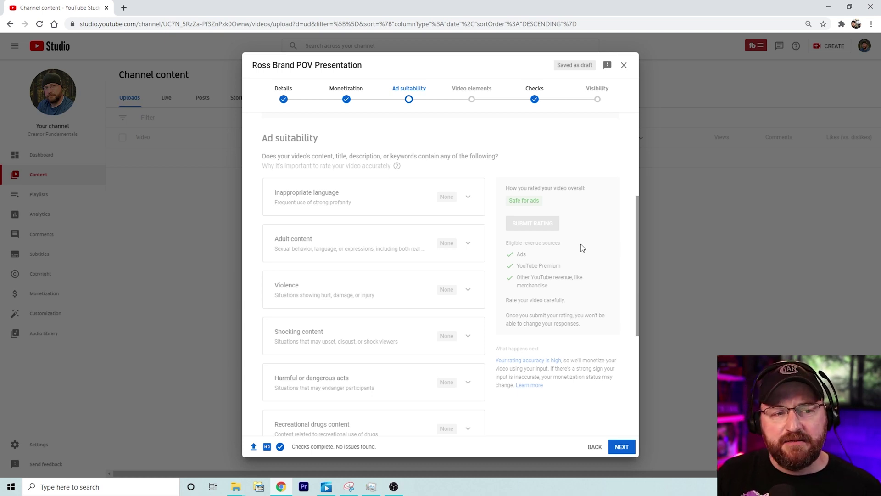
scroll(582, 247, "up", 4)
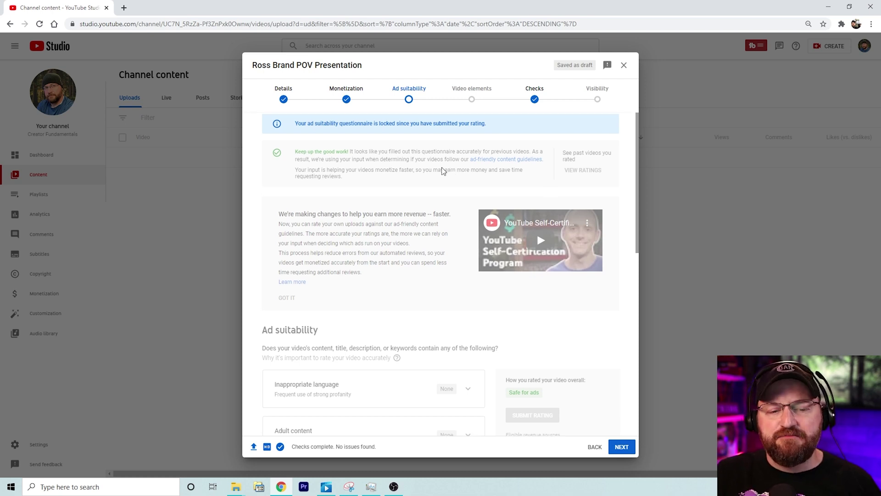
scroll(443, 171, "down", 2)
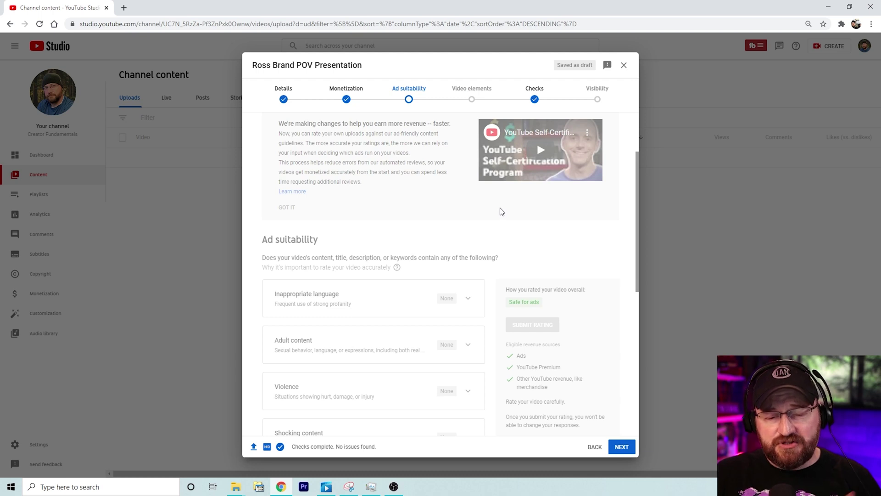
scroll(496, 202, "down", 2)
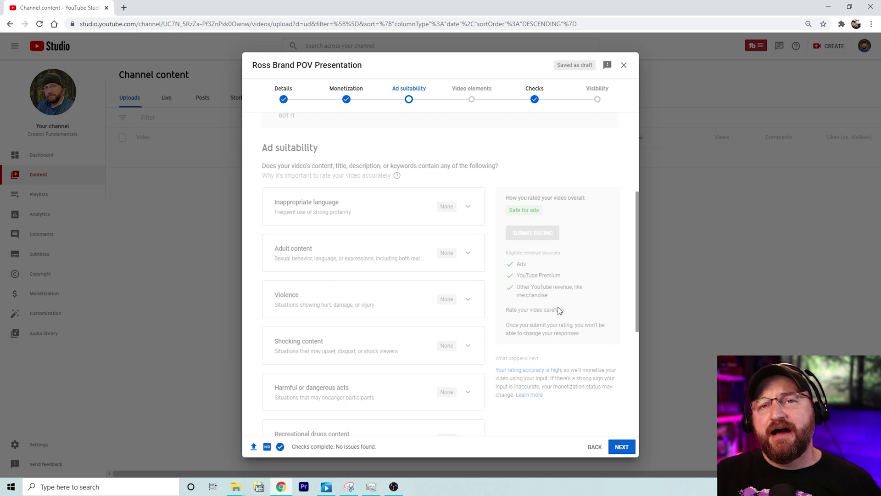
scroll(558, 307, "down", 1)
scroll(559, 312, "down", 4)
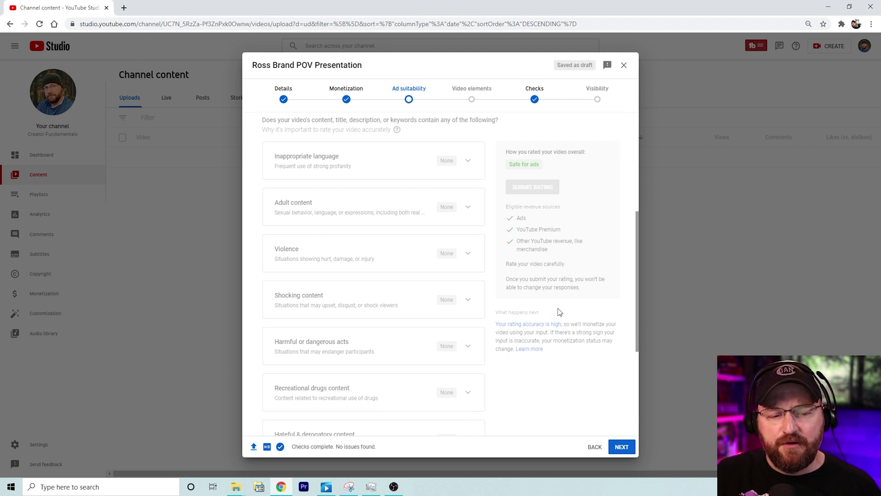
scroll(559, 312, "down", 1)
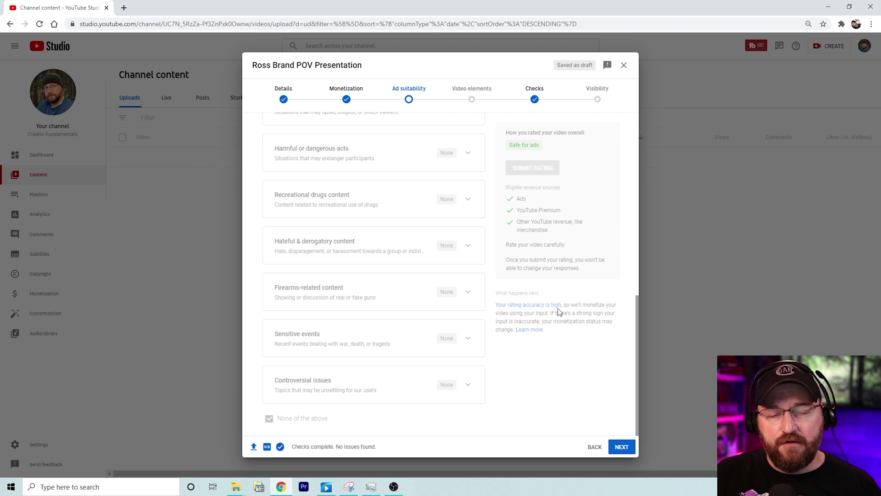
Step: Continue past the video elements and checks without additions, and save the video with Unlisted visibility
left_click(621, 447)
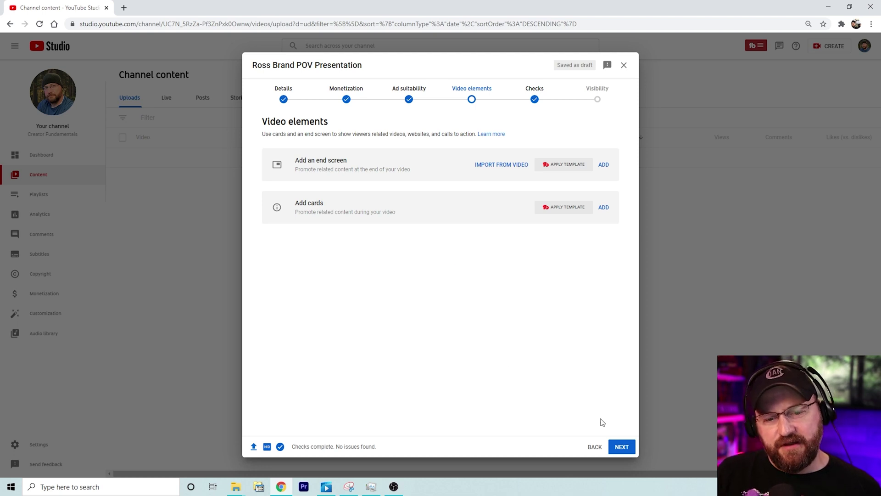
left_click(628, 448)
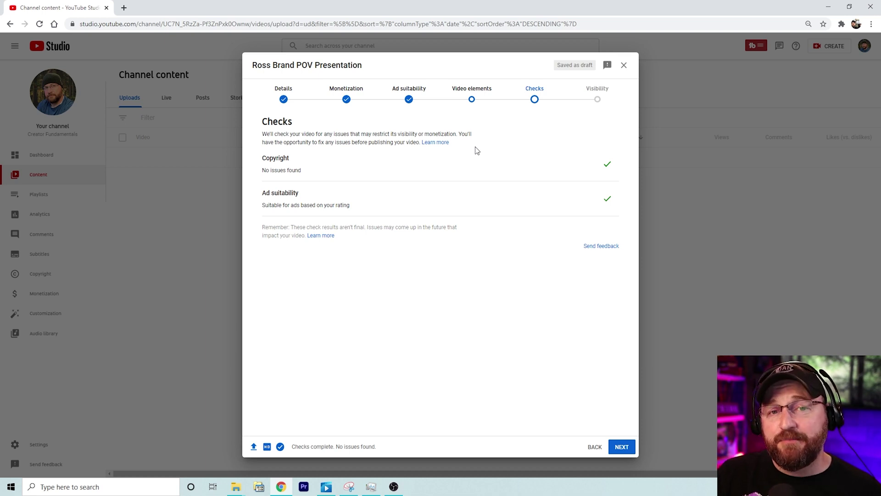
left_click(622, 447)
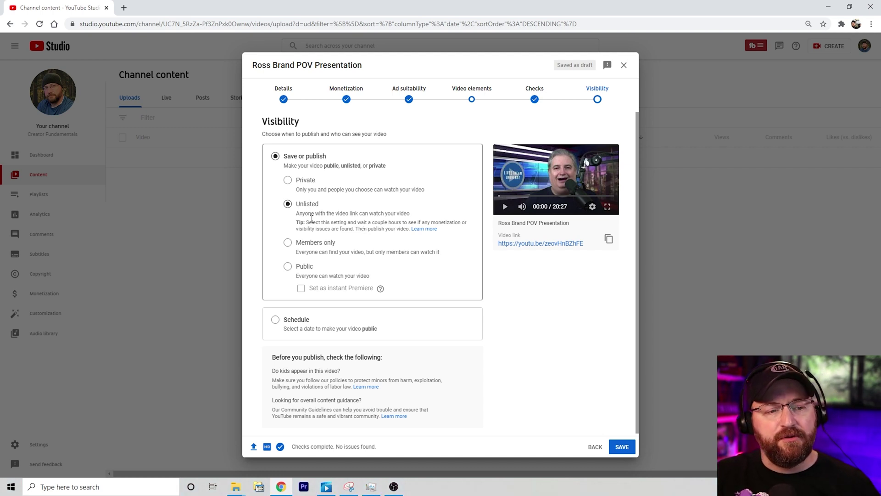
left_click(286, 204)
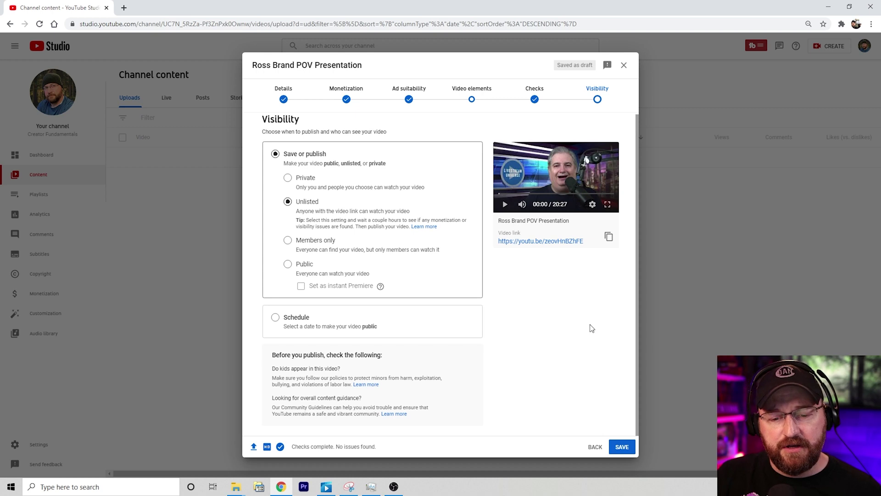
left_click(629, 448)
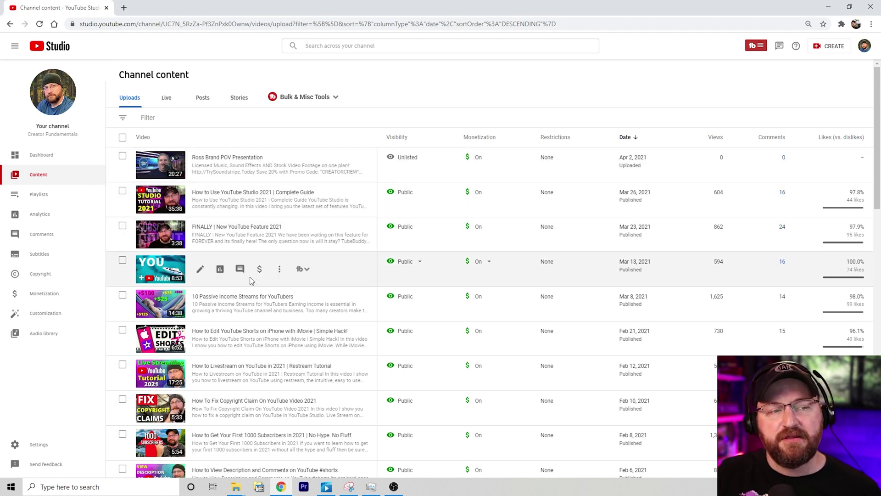
Step: Open the newly uploaded video in the video editor and add an end screen video element featuring "How to Use YouTube Studio 2021 | Complete Guide"
left_click(198, 168)
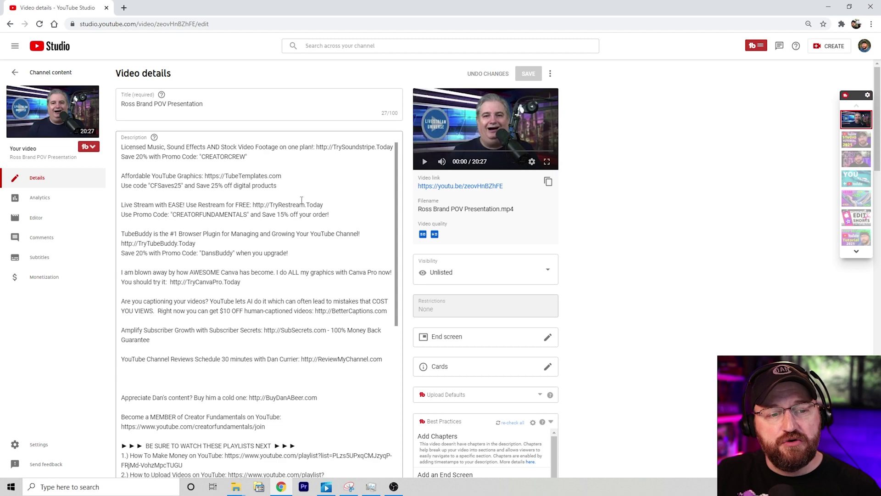
left_click(44, 217)
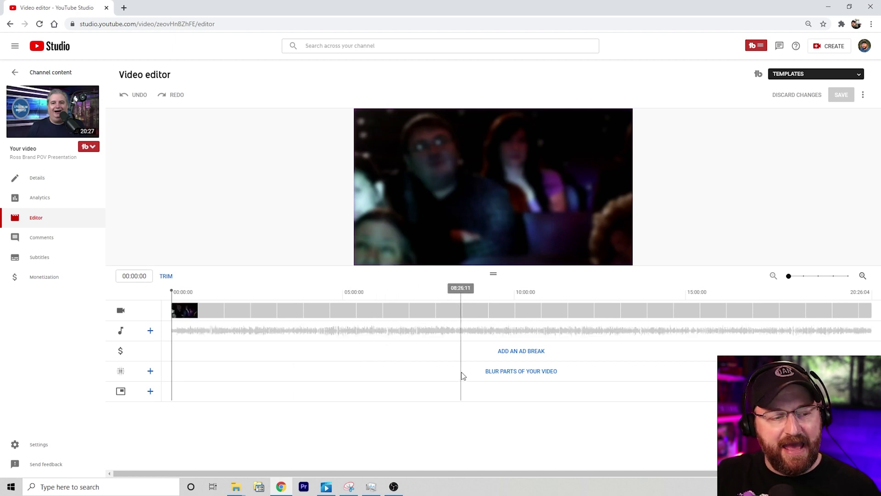
left_click(150, 393)
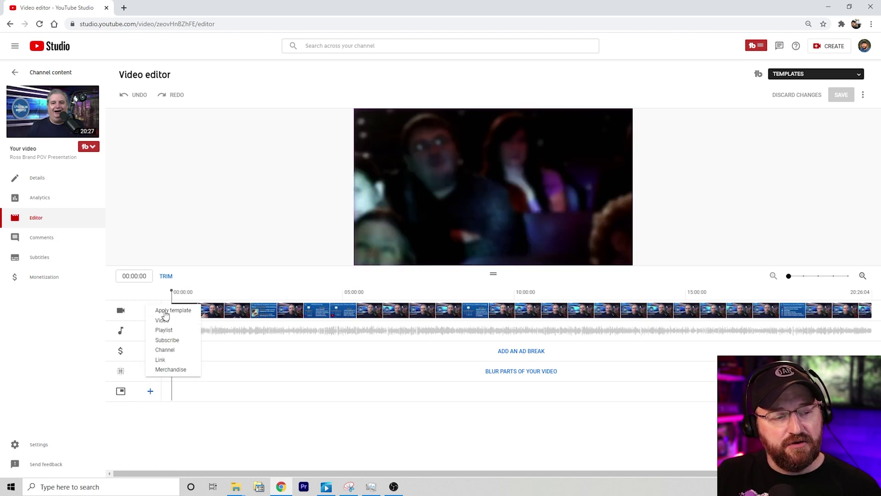
left_click(162, 320)
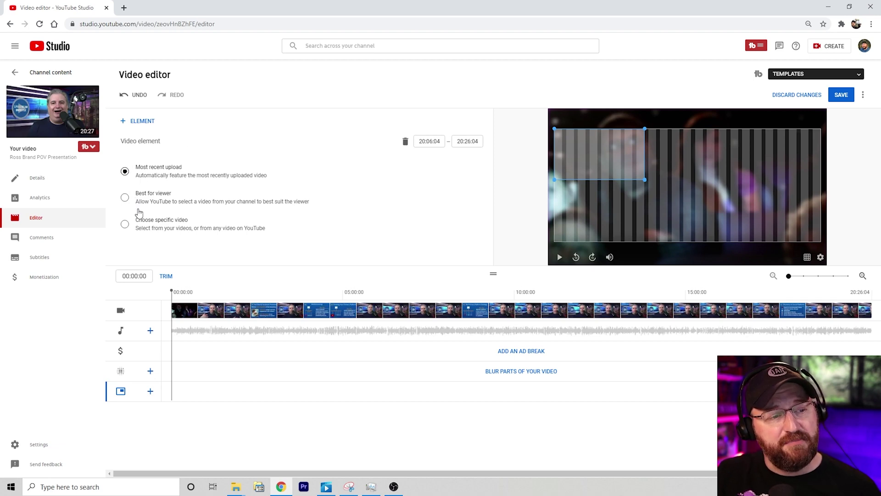
left_click(125, 226)
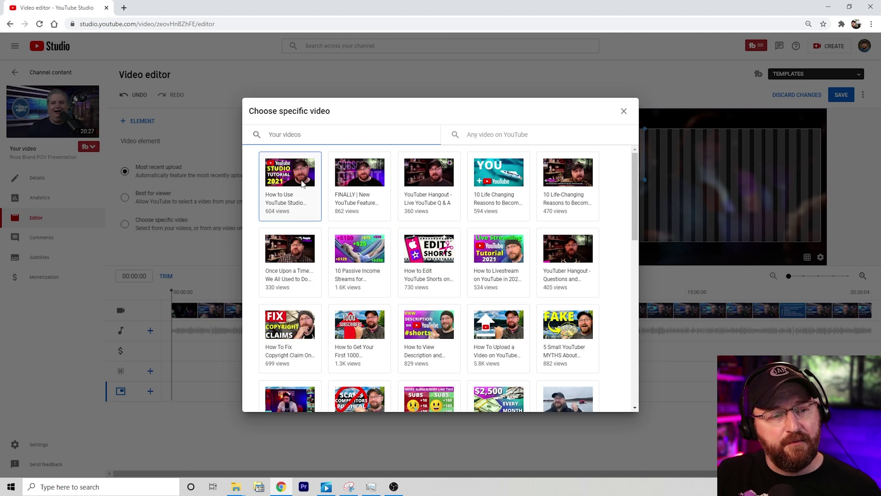
left_click(290, 178)
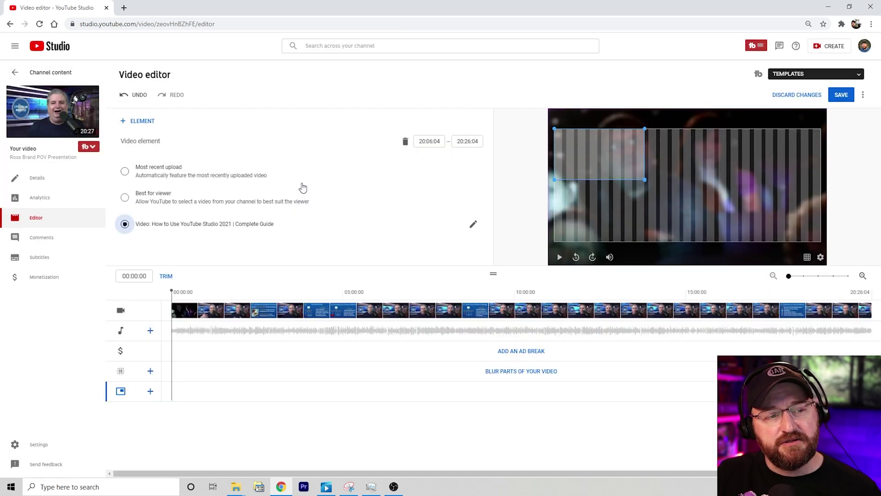
Step: Enlarge the end screen video element and position it in the upper-left corner of the video frame's placement area
left_click_drag(625, 160, 641, 172)
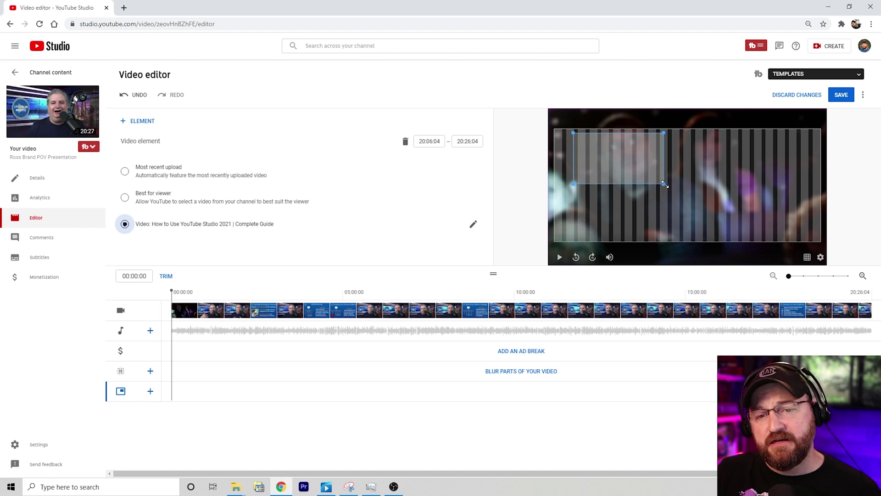
left_click_drag(665, 175, 624, 157)
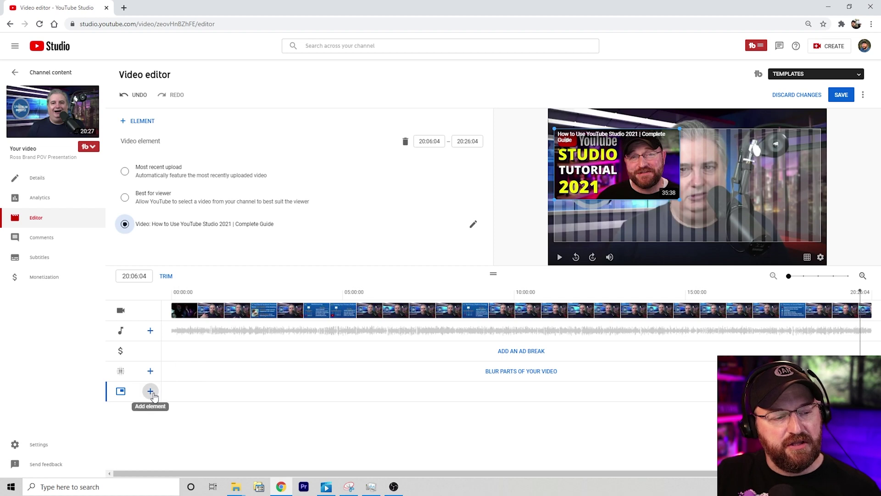
Step: Add a Subscribe end screen element, place it in the lower-right of the video frame, and save the end screen
left_click(152, 393)
left_click(167, 340)
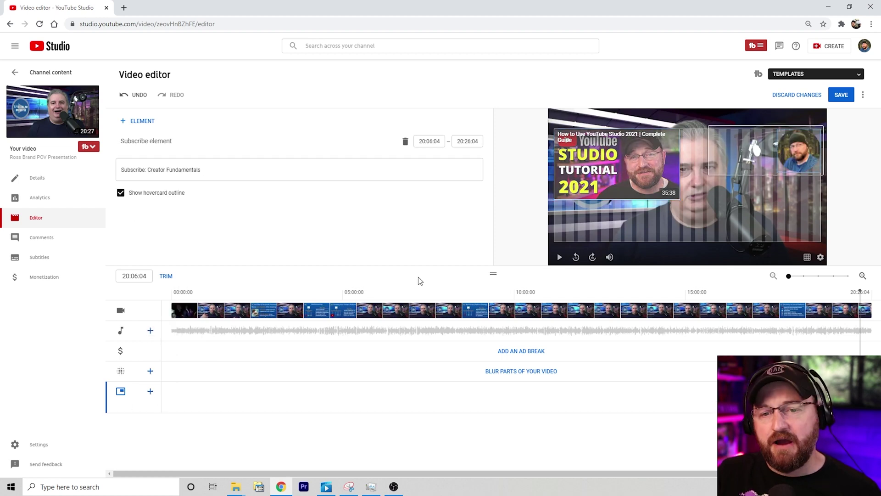
left_click_drag(725, 179, 729, 249)
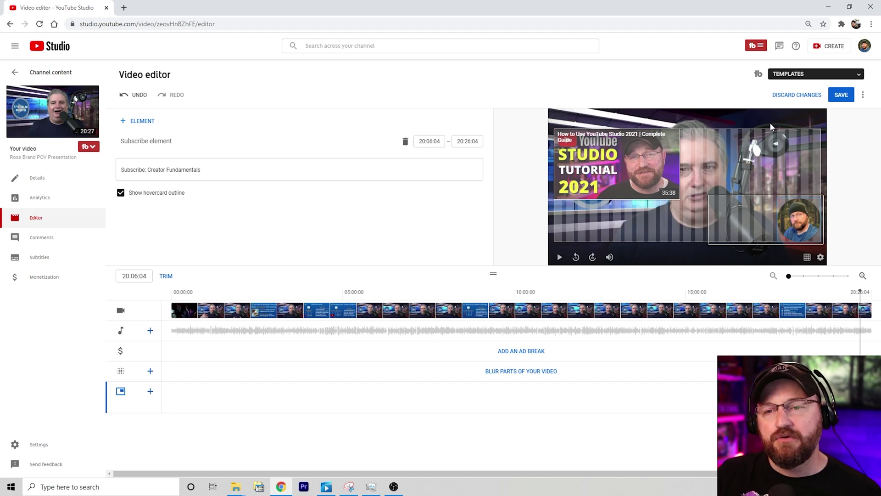
left_click(843, 96)
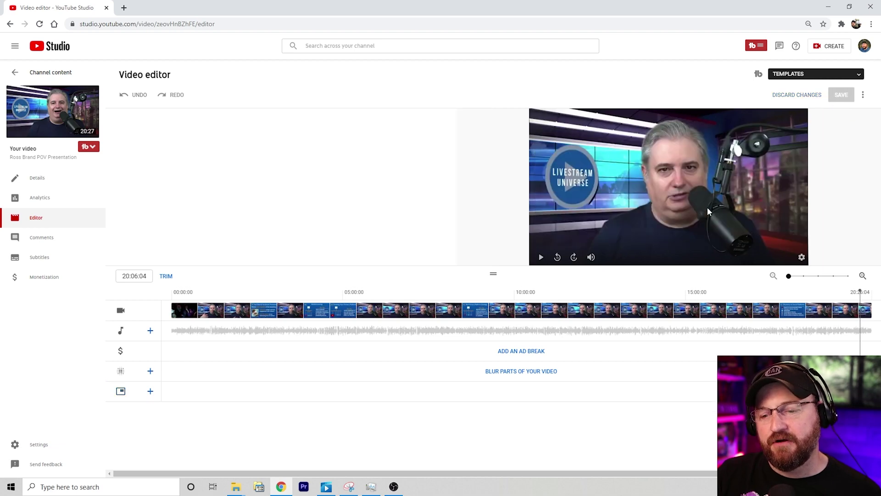
Step: Return to the channel content list and open the details of the newly uploaded video
left_click(14, 72)
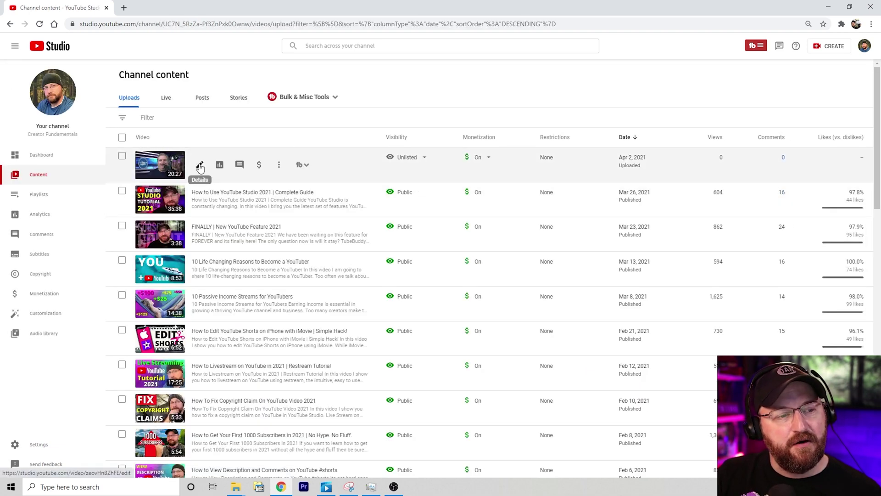
left_click(201, 171)
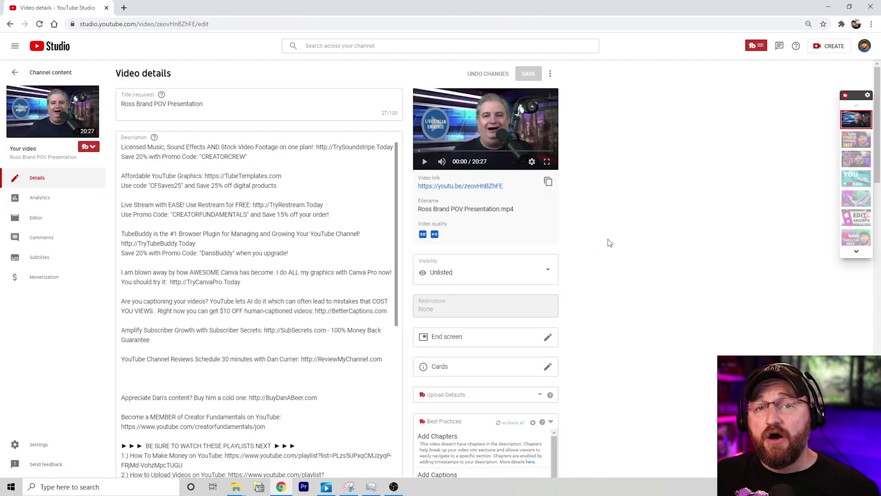
scroll(624, 222, "down", 5)
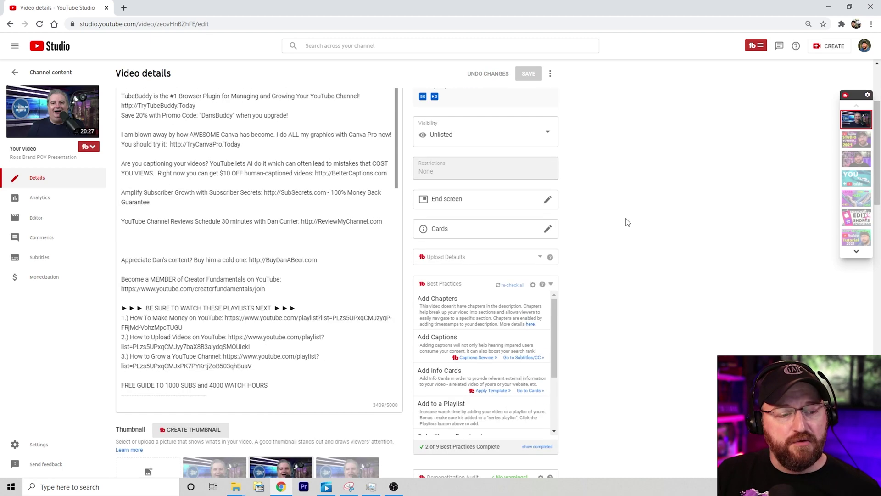
left_click(204, 292)
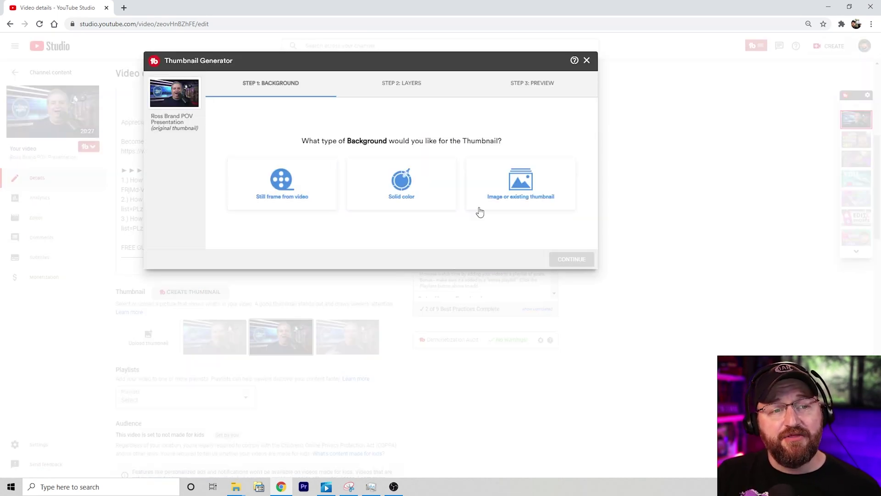
left_click(519, 188)
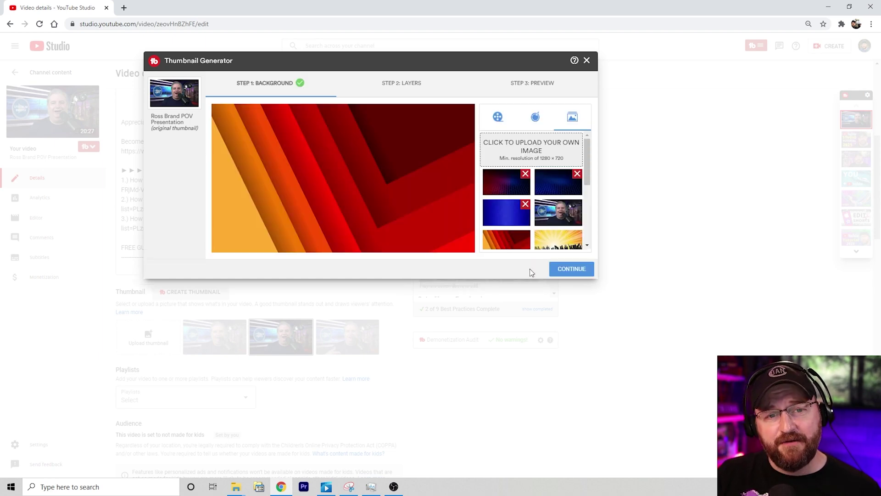
left_click(565, 270)
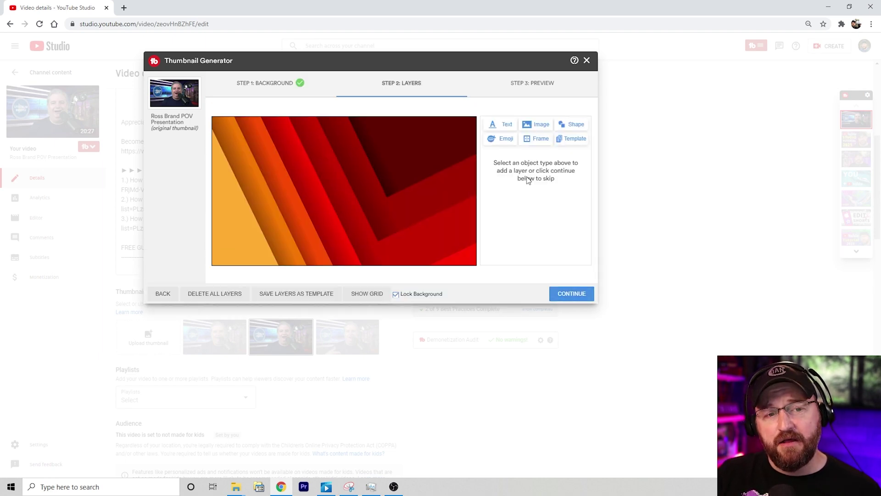
left_click(587, 62)
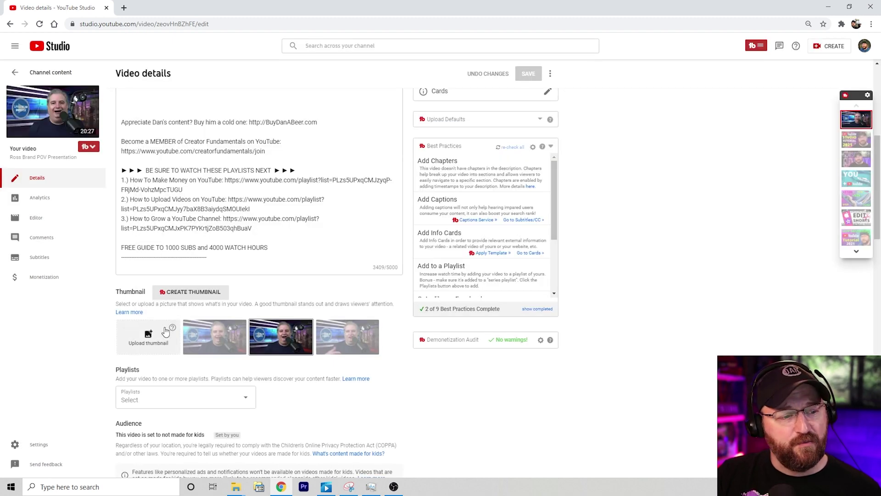
Step: Examine the available playlists and the video's audience, paid promotion and remaining detail settings
scroll(574, 290, "down", 3)
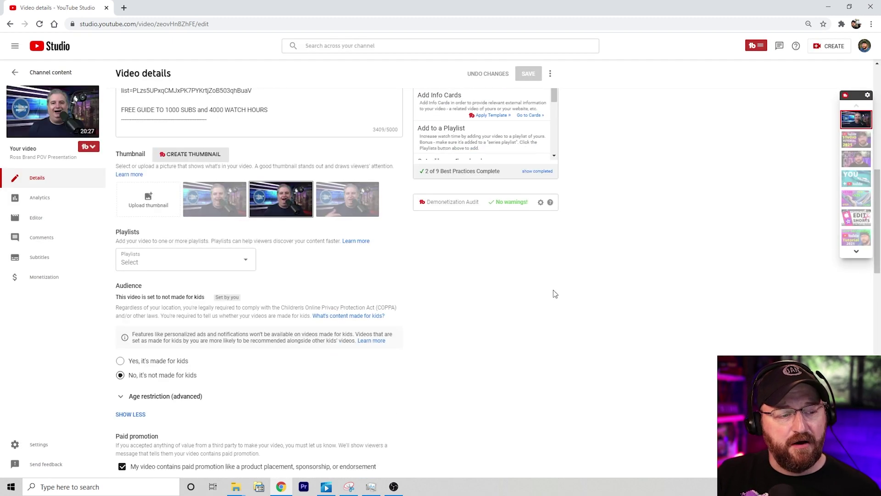
left_click(227, 265)
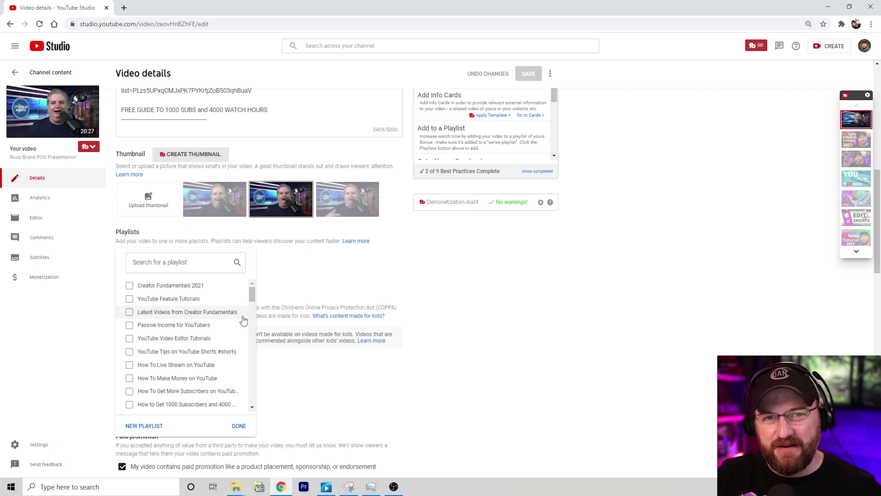
left_click(520, 307)
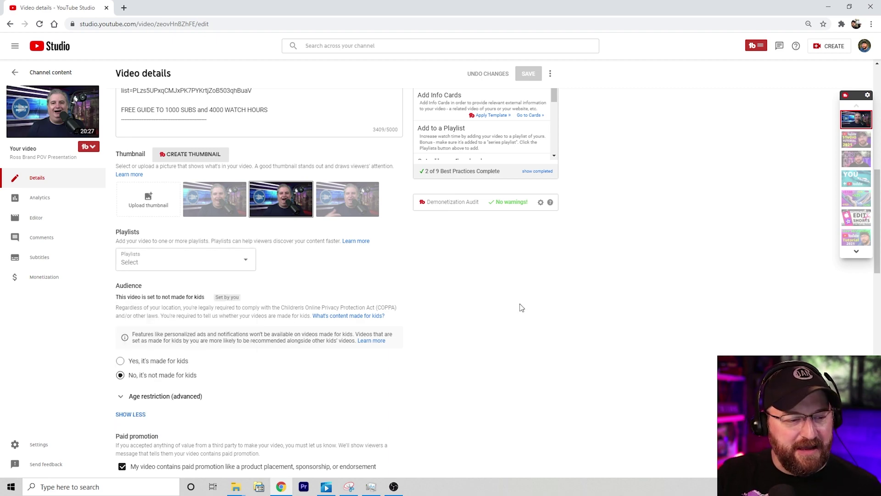
scroll(521, 307, "down", 1)
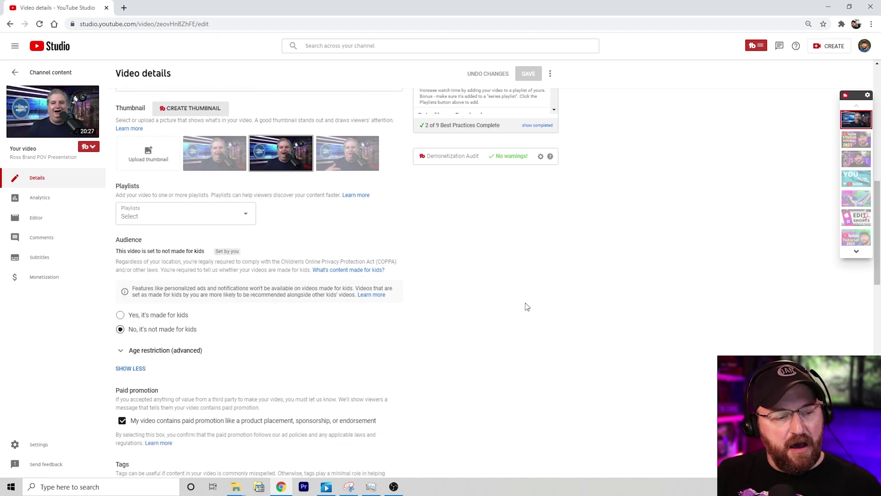
scroll(527, 306, "down", 4)
Step: Change the video's visibility to Public without setting it as an instant Premiere
scroll(539, 306, "up", 15)
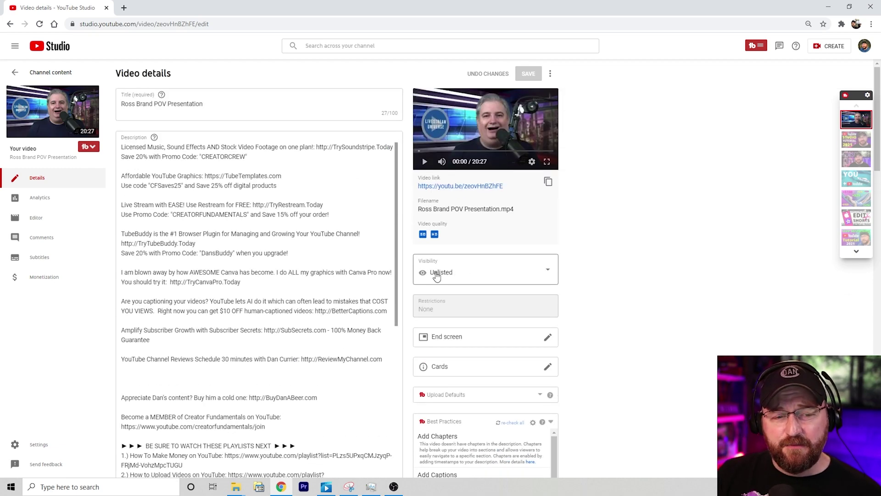
left_click(521, 275)
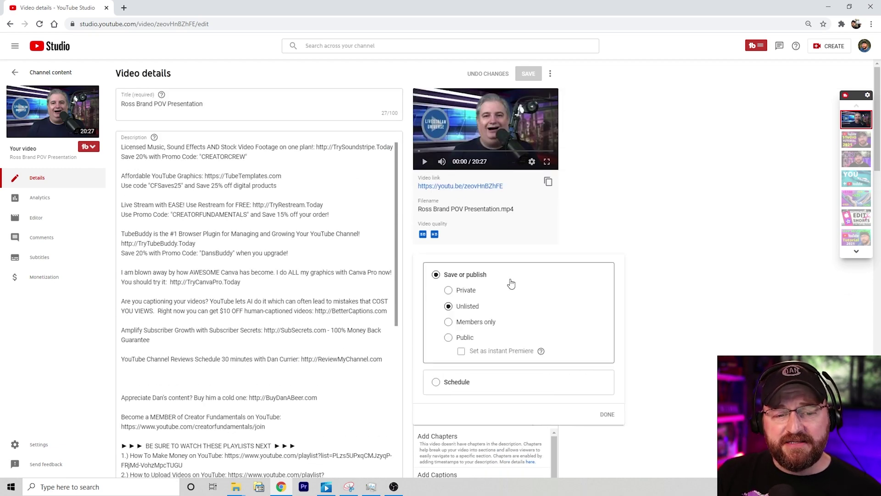
left_click(448, 338)
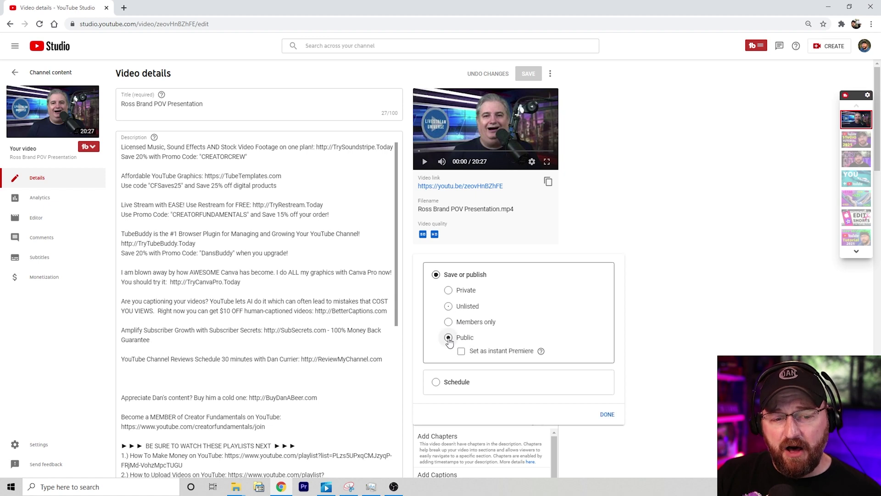
left_click(606, 414)
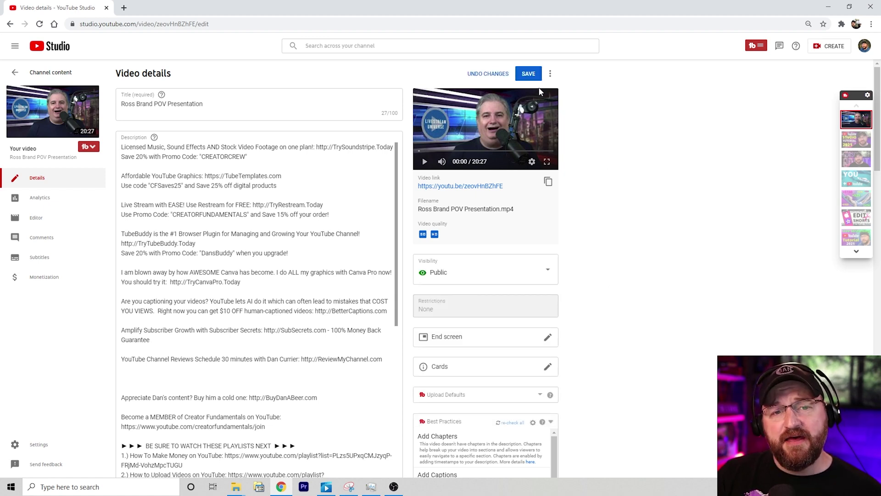